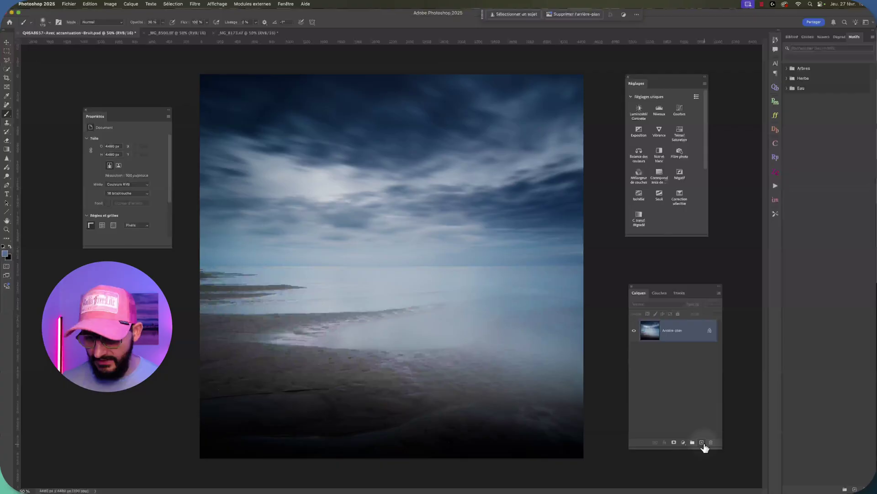
- Add a new empty layer and sample a blue from the sky with the Eyedropper
left_click(702, 441)
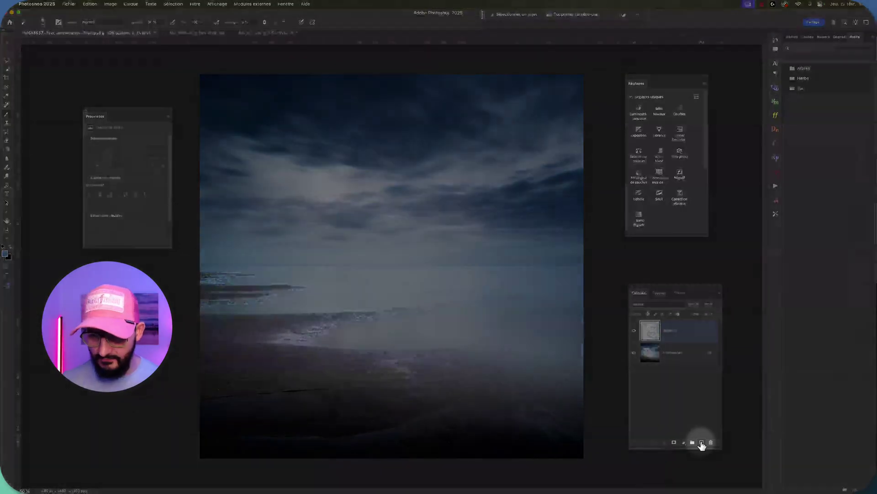
left_click(7, 96)
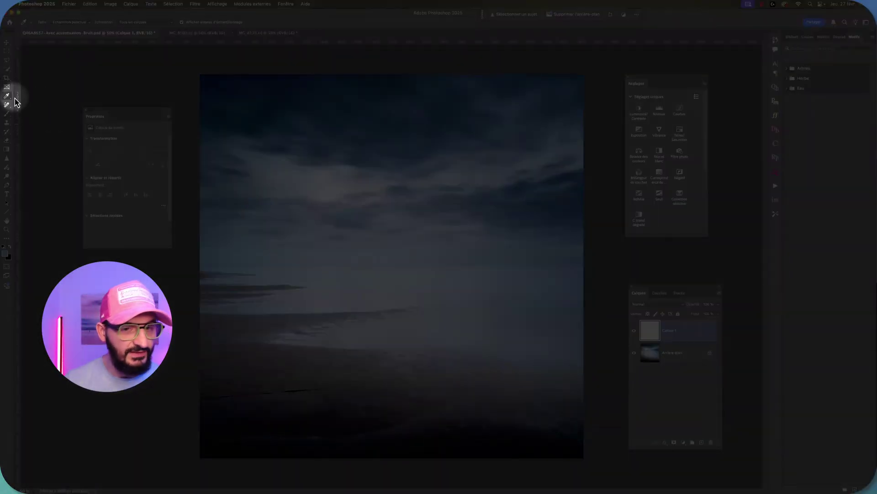
left_click(509, 215)
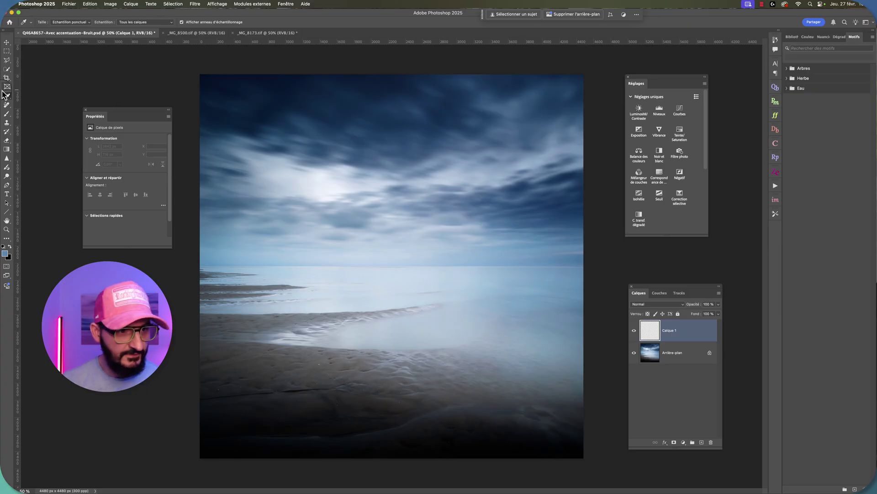
- Paint trial blue and dark strokes near the horizon, then delete the trial layer
left_click(7, 113)
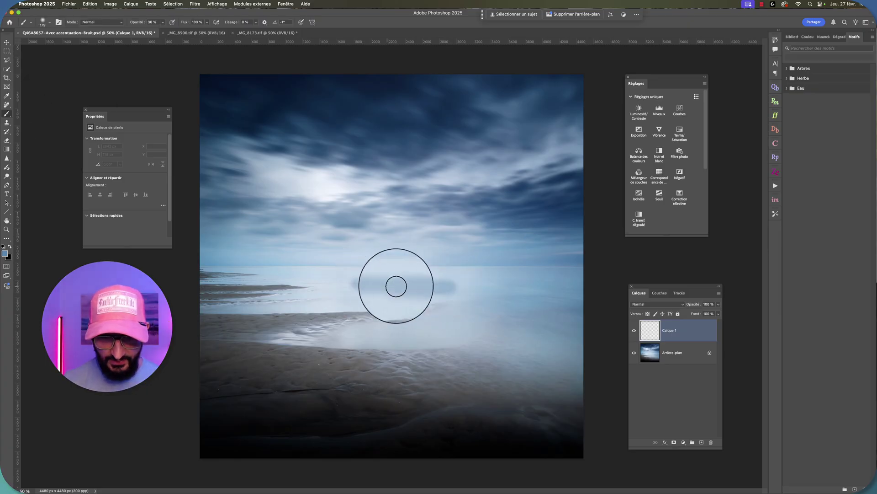
left_click_drag(384, 274, 453, 281)
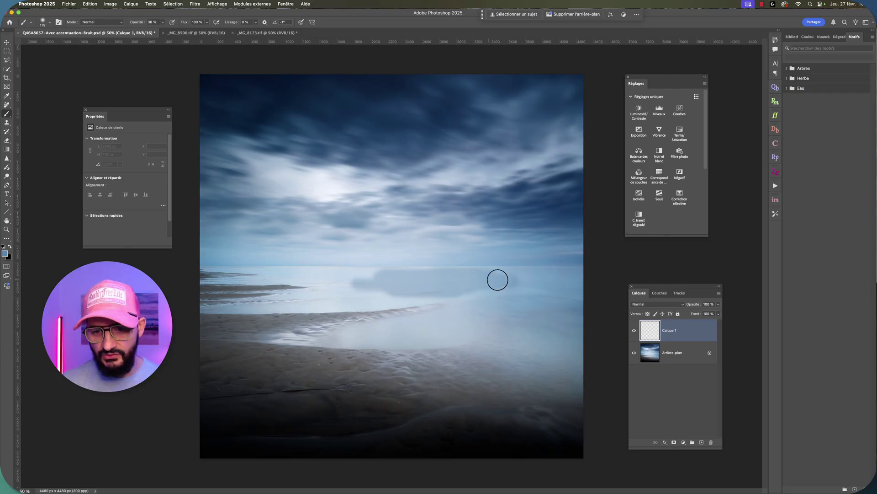
mouse_move(413, 290)
left_mouse_down()
mouse_move(438, 290)
mouse_move(406, 290)
mouse_move(449, 286)
mouse_move(433, 289)
left_mouse_up()
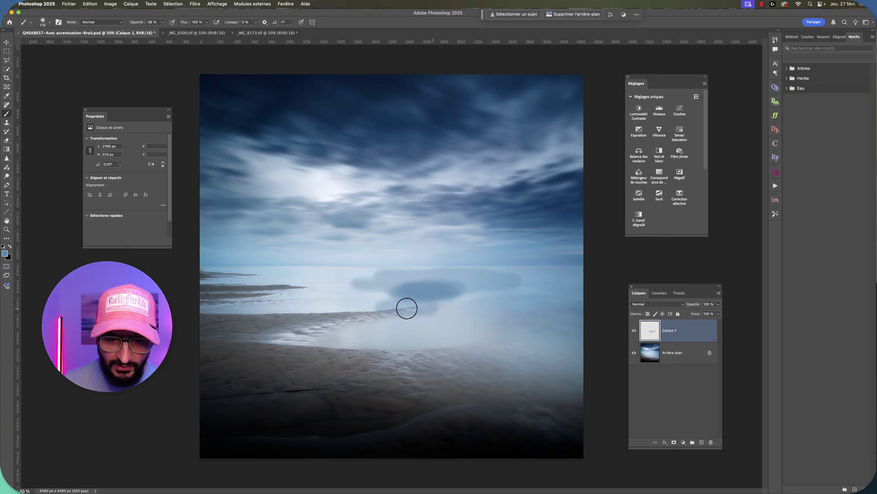
mouse_move(419, 308)
left_mouse_down()
mouse_move(411, 307)
mouse_move(431, 310)
left_mouse_up()
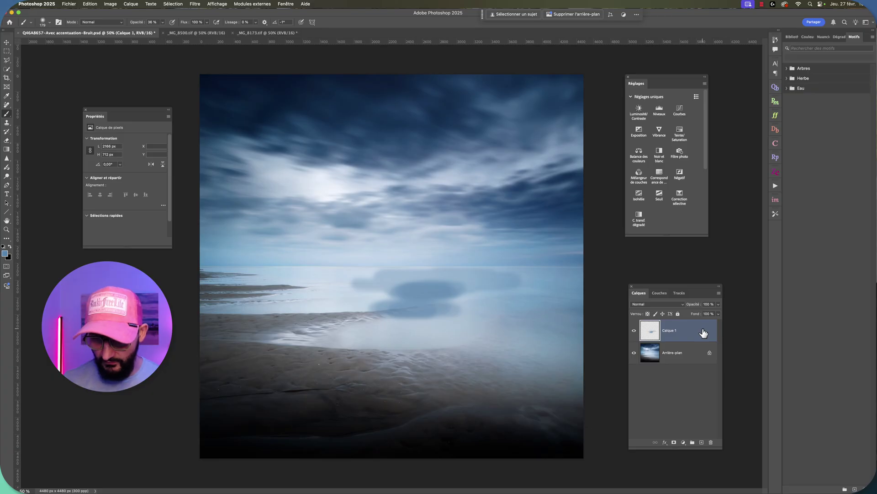
key("Delete")
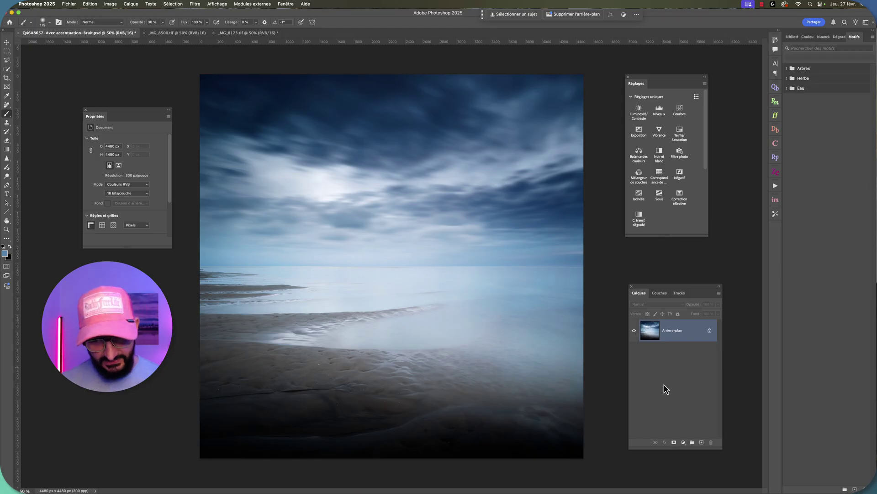
- Add a new layer and sample a sky blue as the brush colour
left_click(702, 442)
left_click(6, 96)
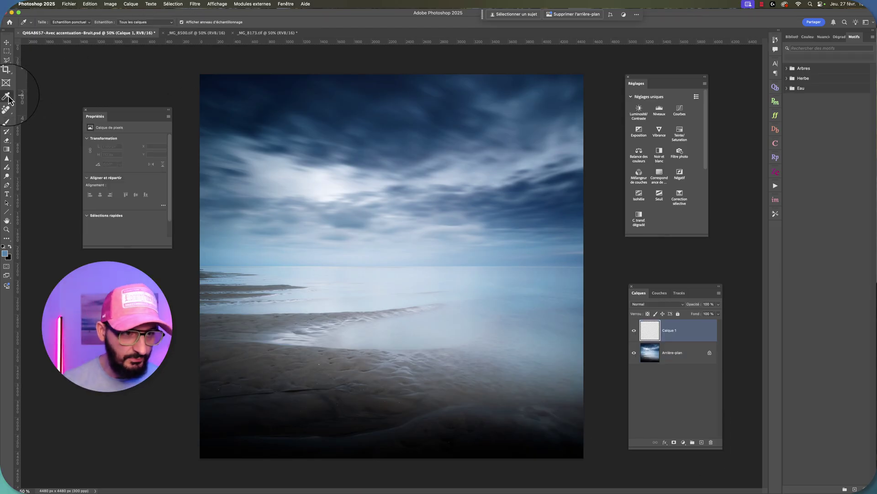
left_click(522, 231)
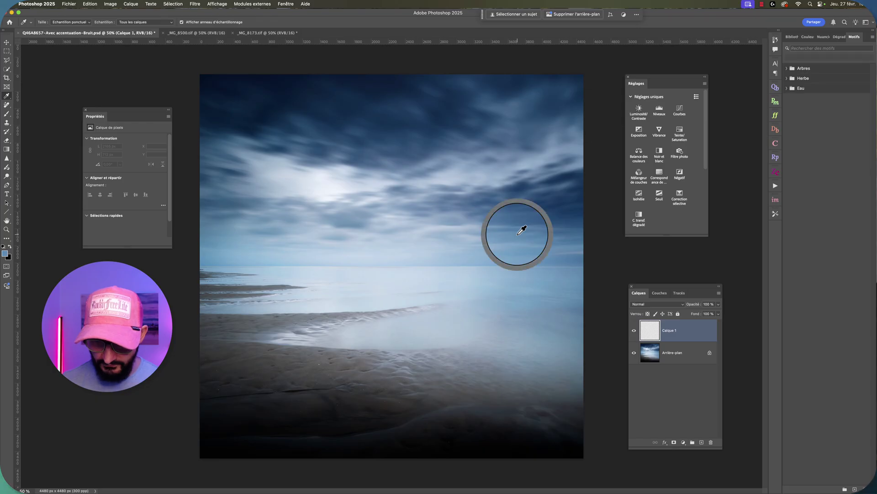
left_click(7, 113)
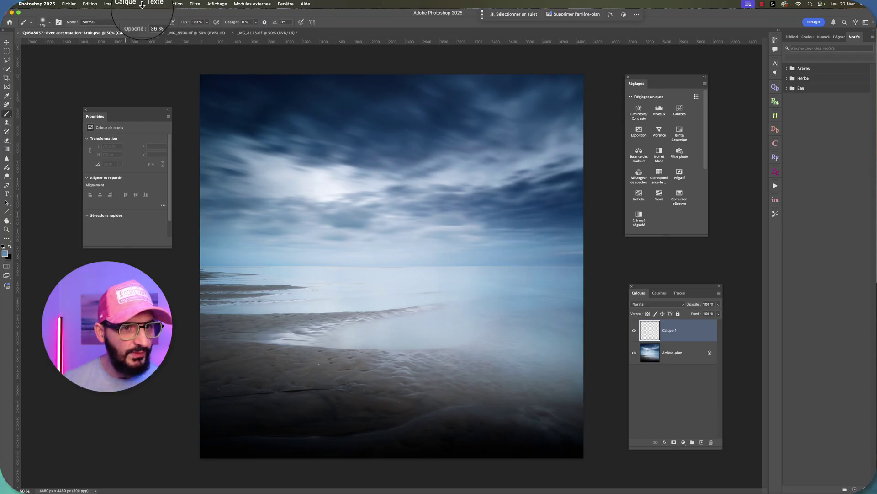
- Set brush opacity to 28%, switch the layer to Couleur, and fill it with the blue
left_click(160, 19)
left_click_drag(151, 30, 160, 31)
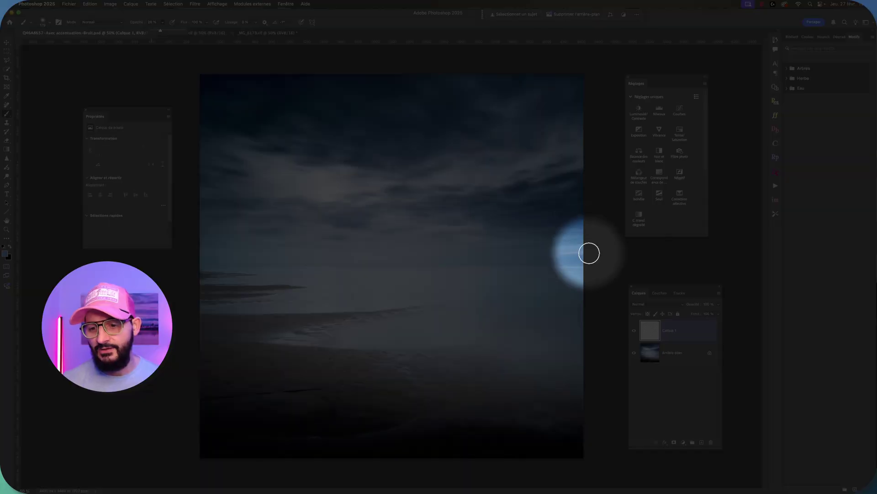
left_click(658, 305)
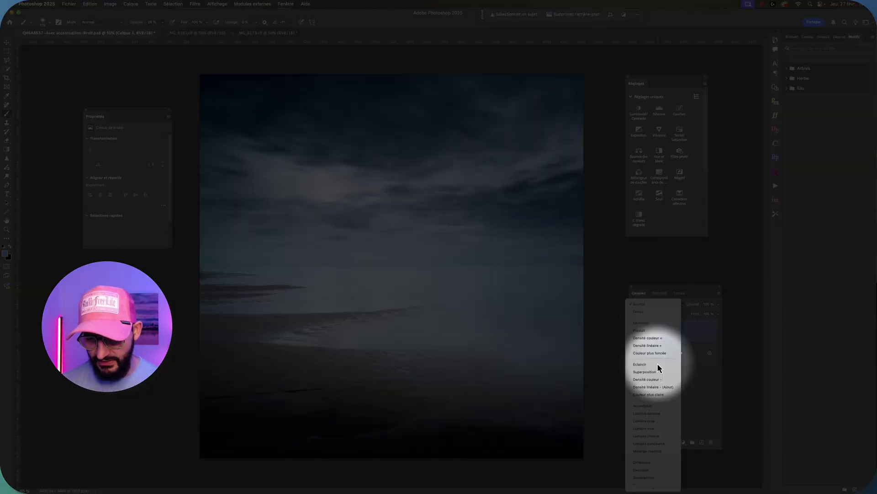
left_click(645, 479)
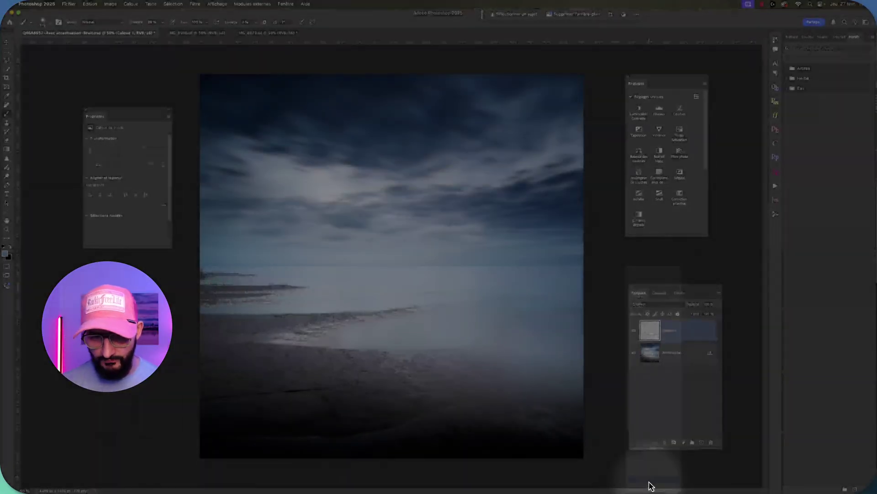
key("alt+BackSpace")
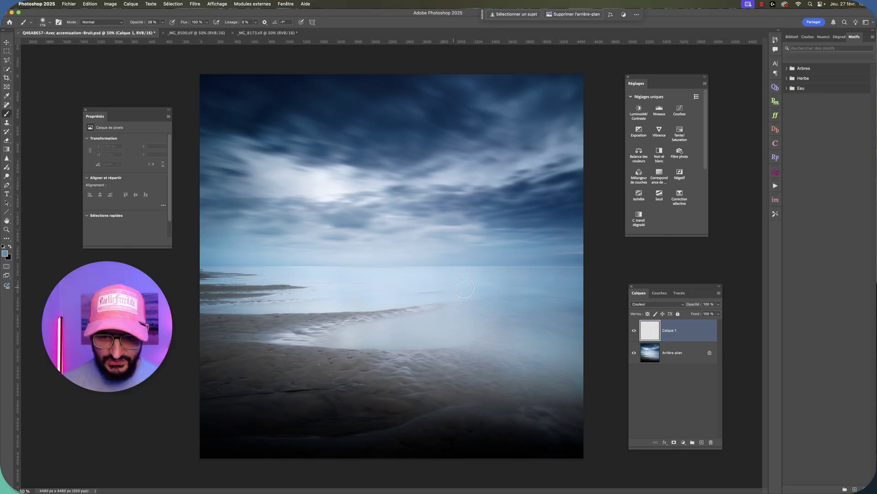
- Paint blue over the water and beach, then set brush opacity 56% and size 412 px
left_click_drag(336, 299, 243, 304)
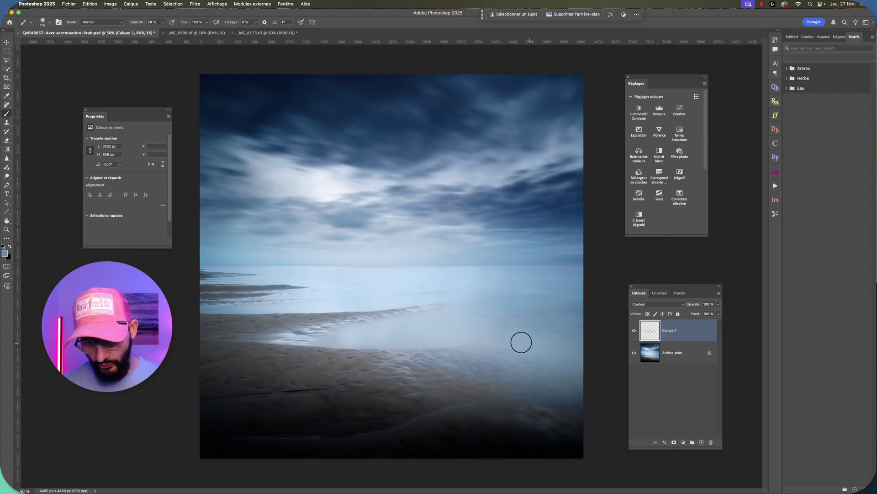
left_click_drag(554, 316, 488, 317)
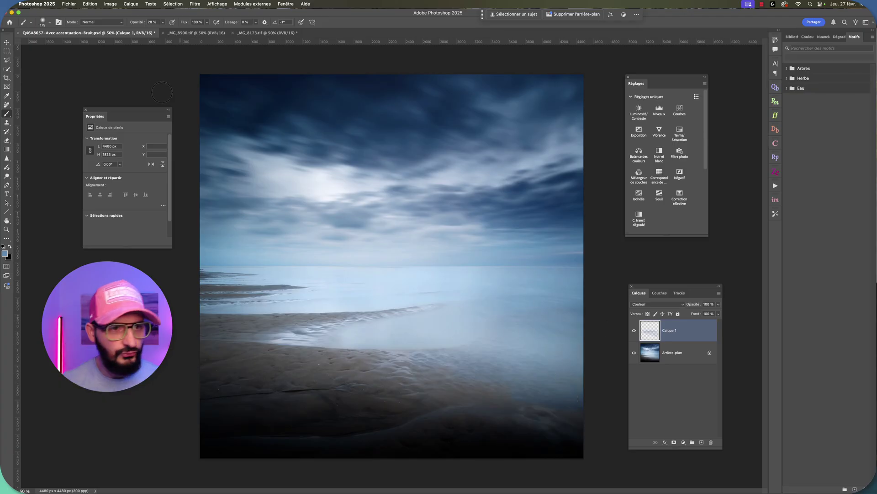
left_click(162, 22)
left_click_drag(162, 30, 171, 30)
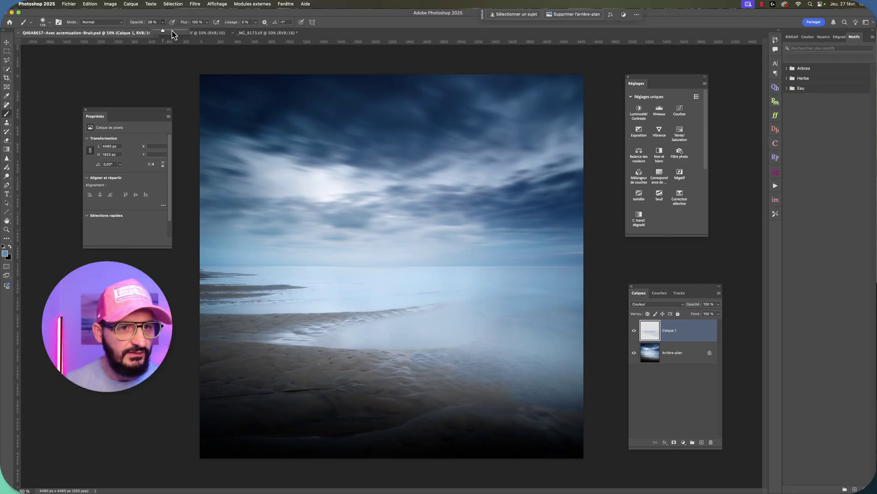
left_click(50, 22)
left_click_drag(74, 43, 85, 43)
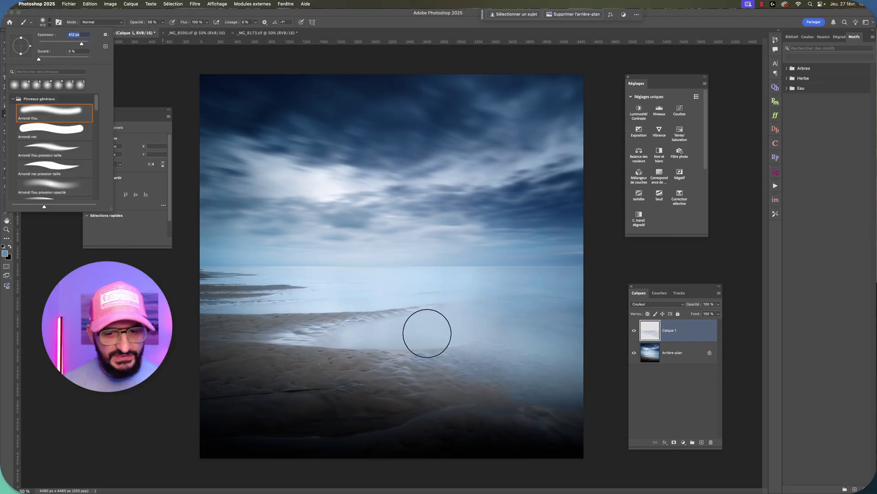
key("Return")
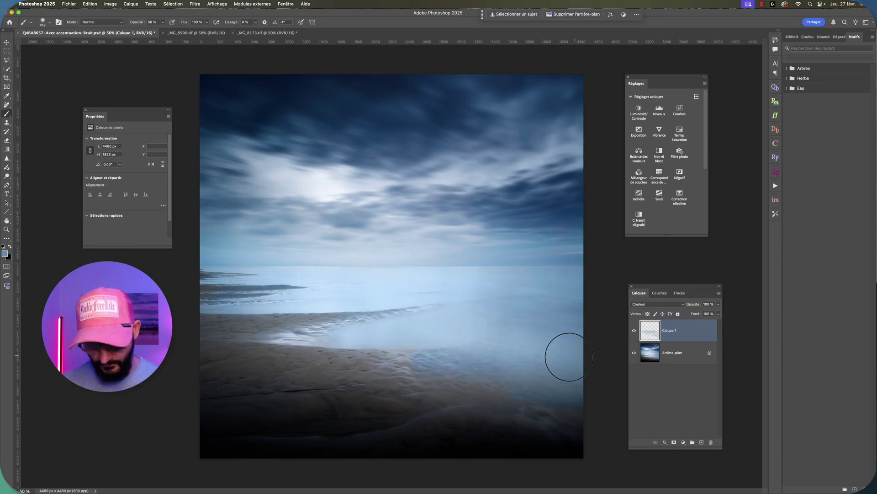
- Tint the lower-right sand and more water blue, then hide Calque 1 and select the background
left_click_drag(564, 356, 513, 382)
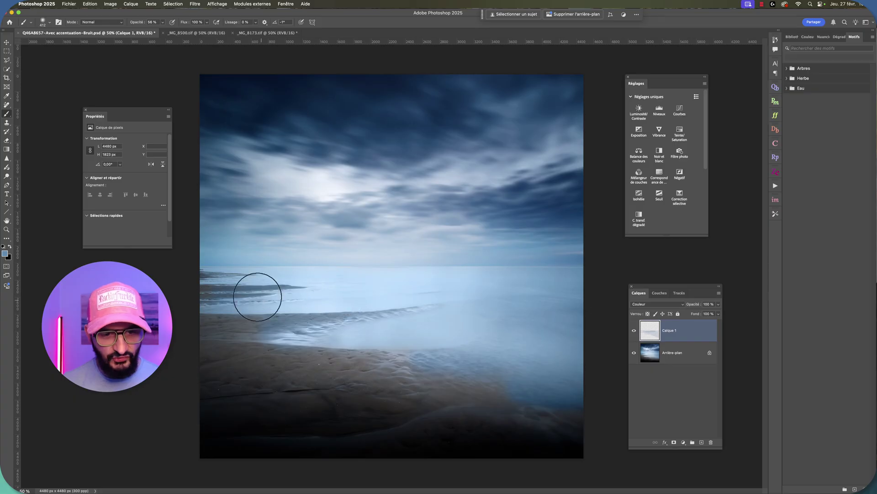
left_click_drag(482, 292, 364, 337)
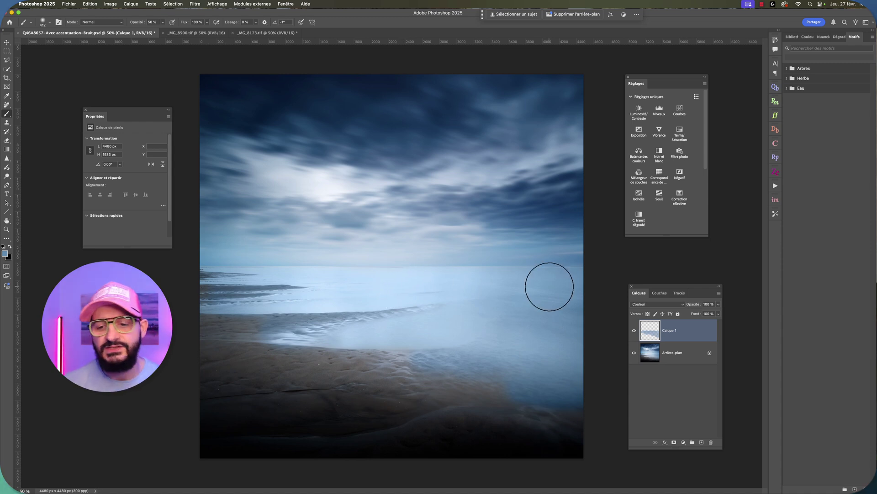
left_click(634, 334)
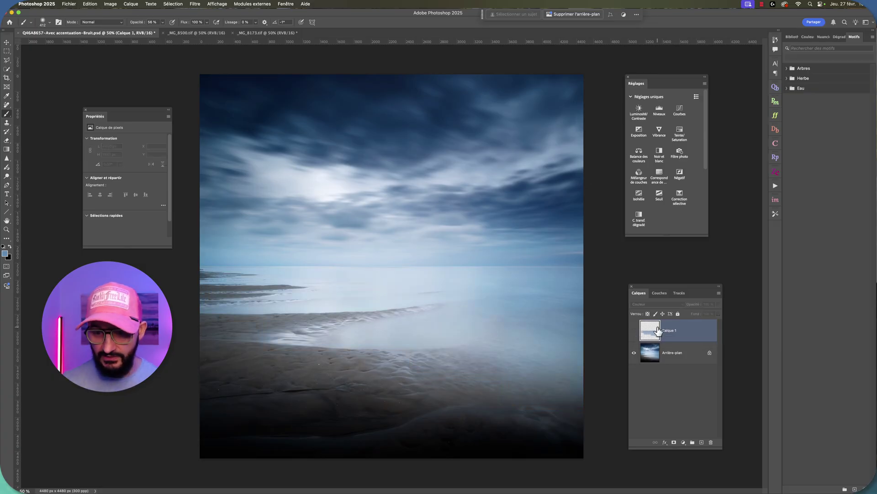
left_click(685, 354)
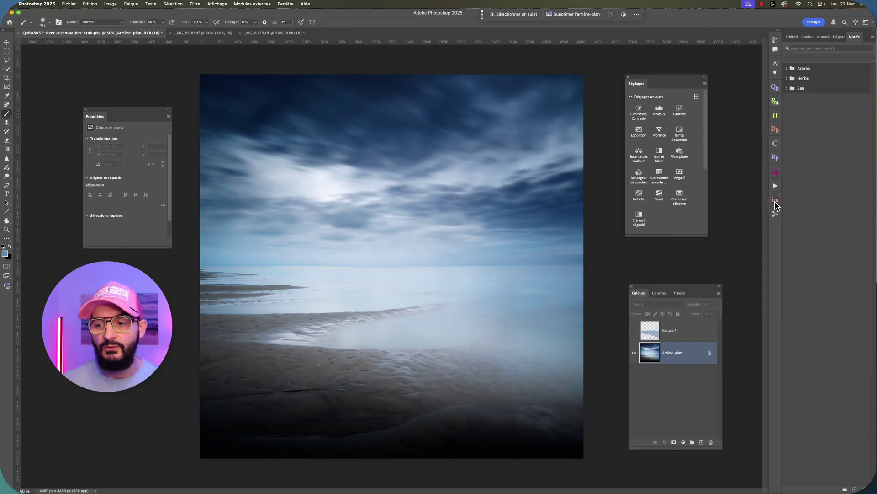
- Create an InstaMask curves group, trying several luminosity presets before settling on brights
left_click(776, 201)
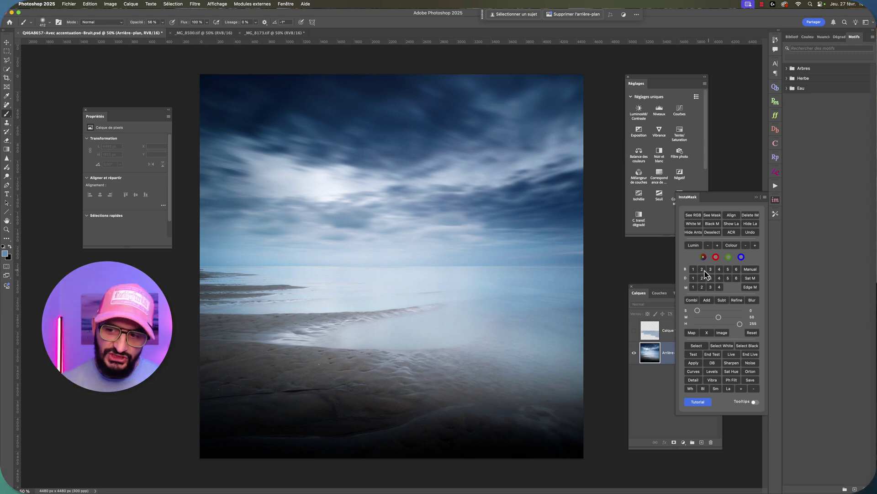
left_click(711, 269)
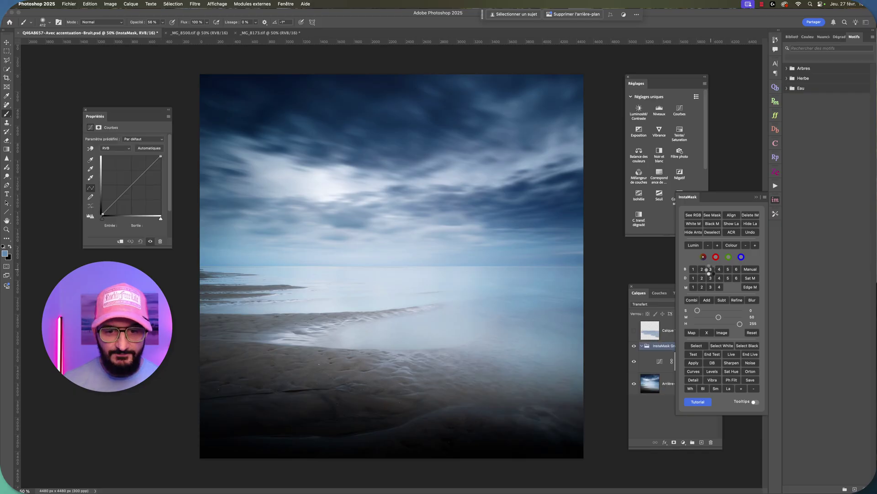
left_click(720, 270)
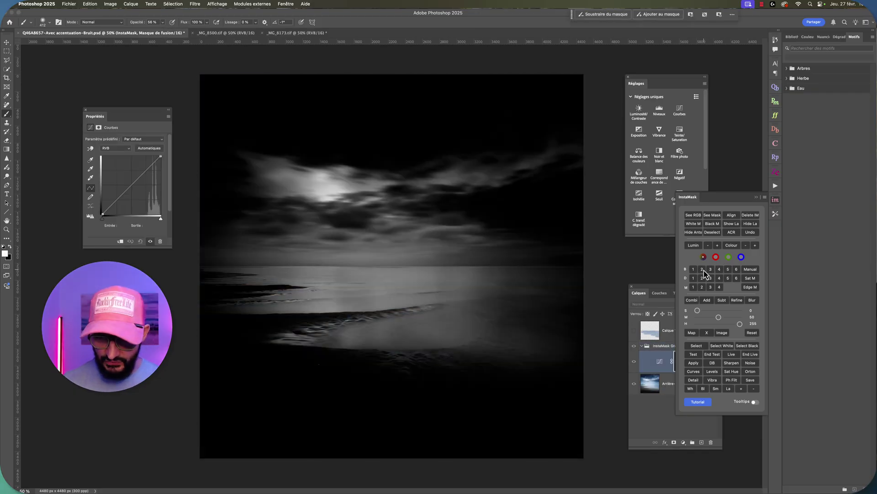
left_click(702, 270)
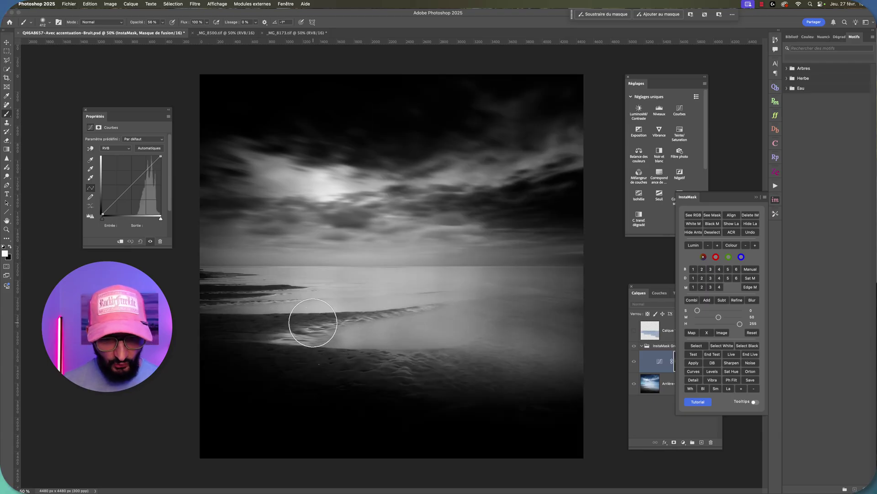
left_click(712, 278)
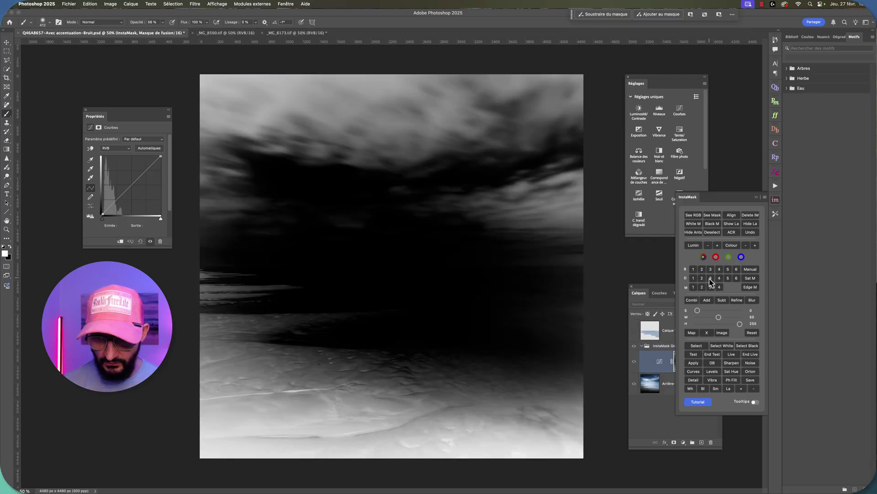
left_click(711, 270)
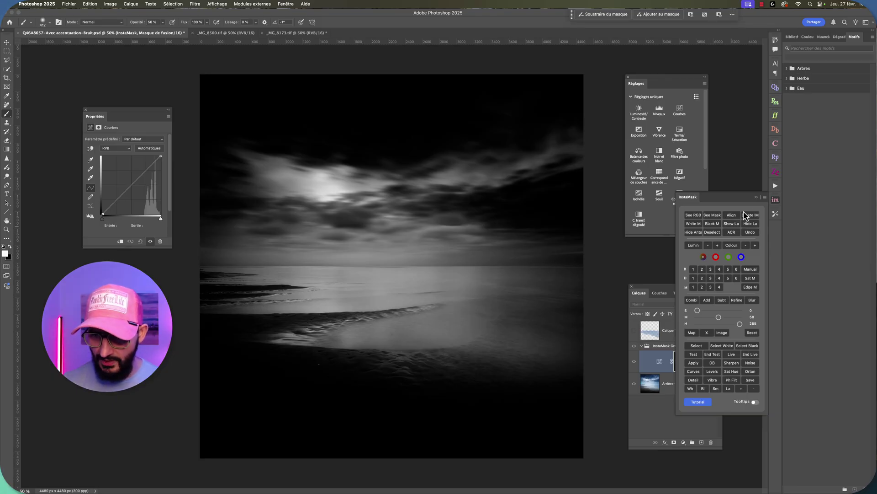
- Close InstaMask, load its mask as a selection, and make Calque 1 visible again
left_click(756, 198)
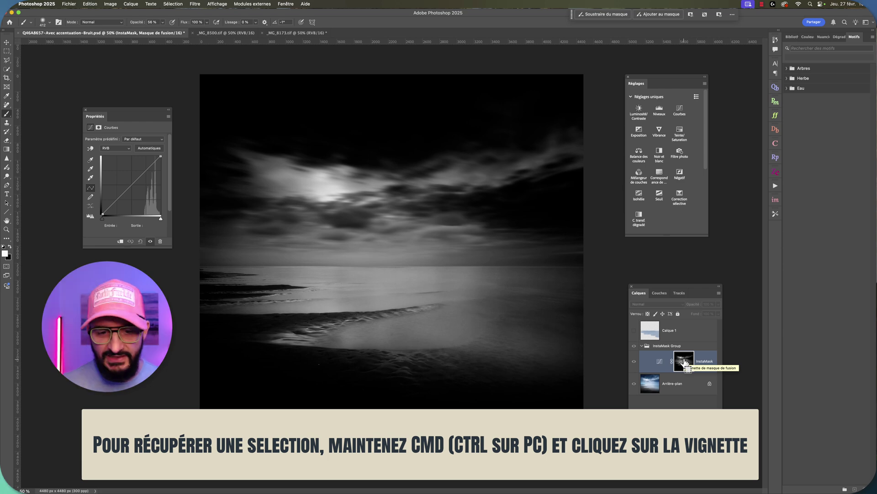
left_click(684, 361, "super")
left_click(635, 330)
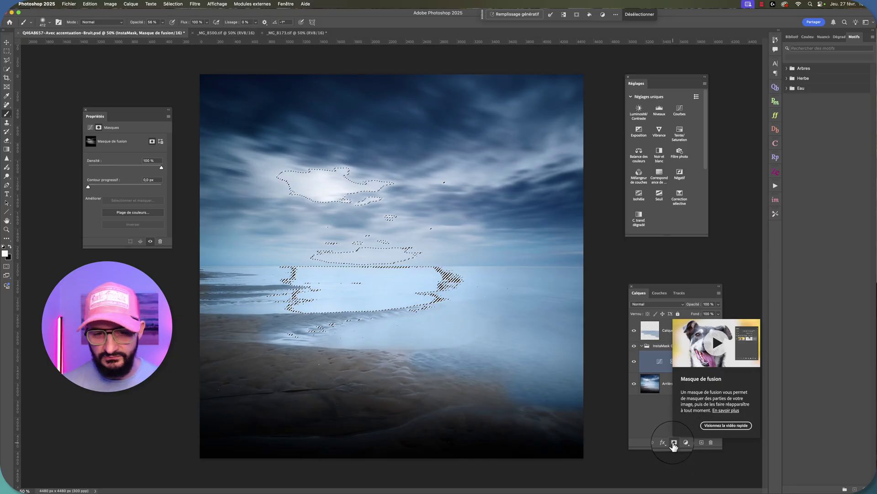
- Remove the stray vector mask accidentally added to the InstaMask group
left_click(675, 443)
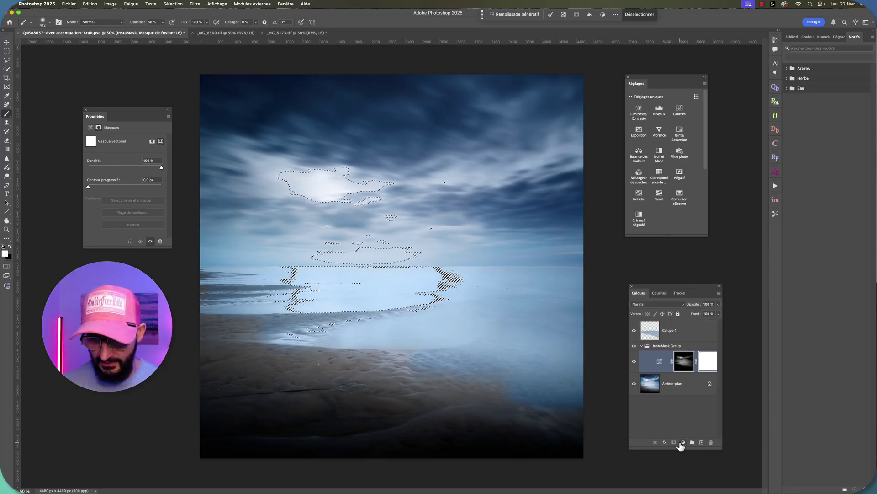
right_click(711, 362)
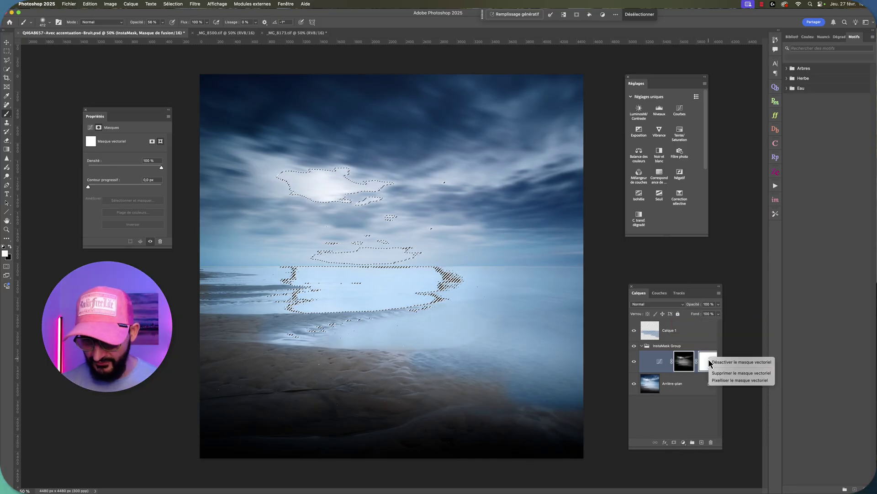
left_click(727, 373)
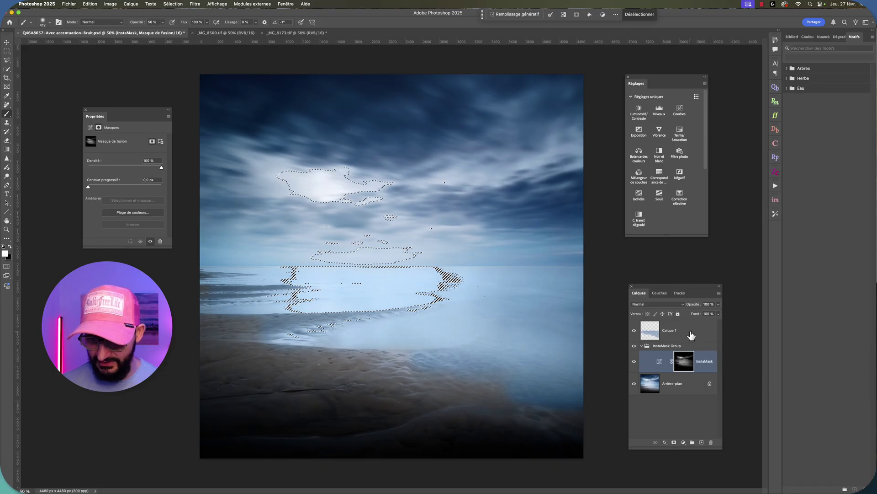
- Mask Calque 1 to the current selection and toggle its visibility to compare the toning
left_click(691, 335)
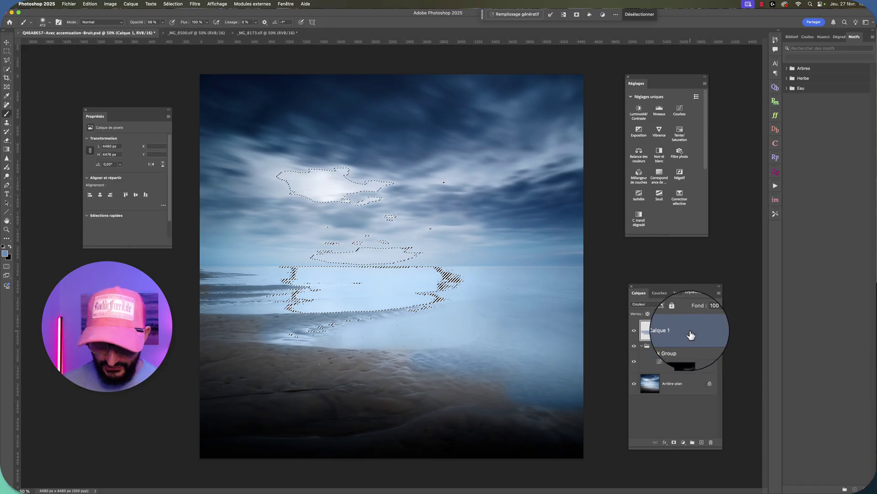
left_click(675, 443)
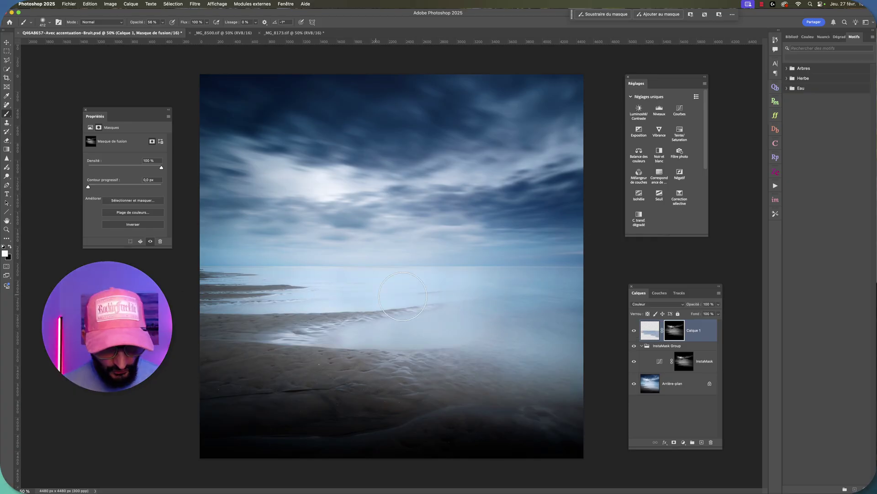
left_click(635, 330)
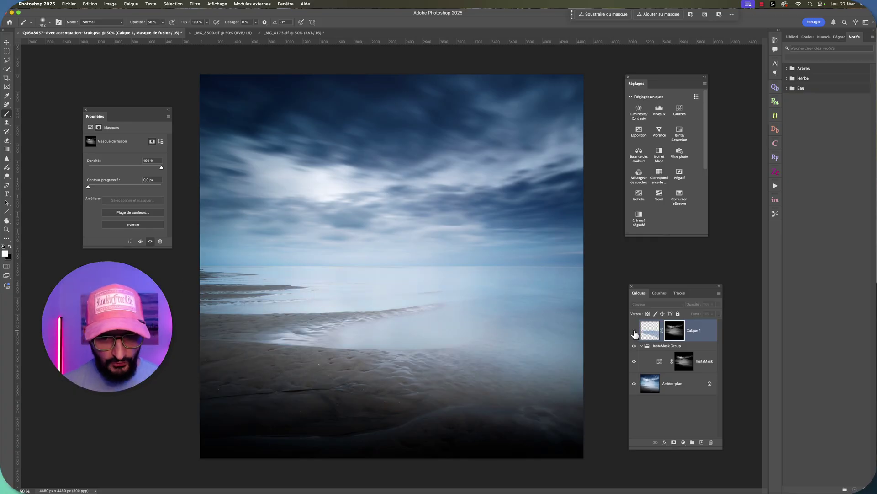
left_click(634, 331)
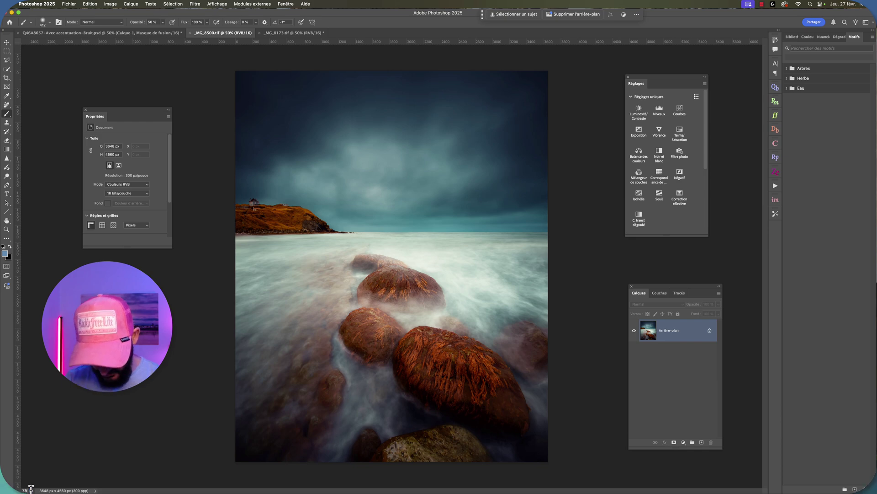
- Zoom the rocks photo to 75% and duplicate the background onto Calque 1 with Cmd+J
type("75")
key("Return")
scroll(219, 304, "down", 5)
scroll(220, 304, "right", 5)
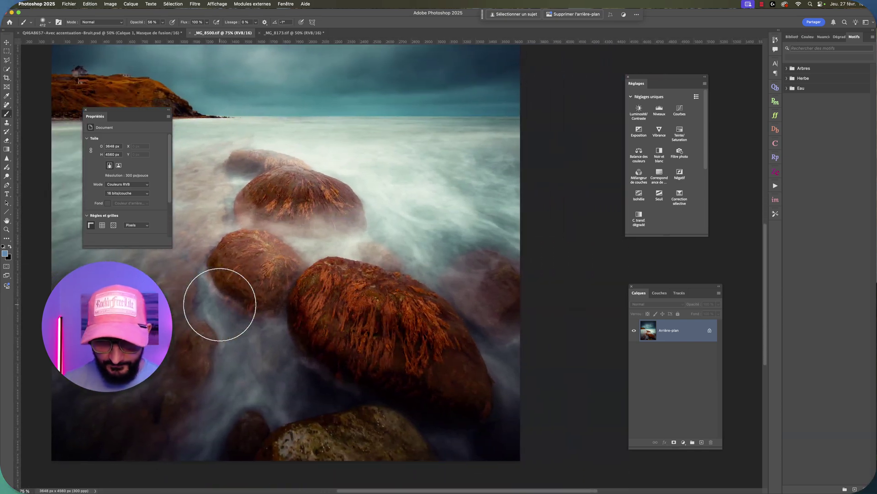
key("ctrl+j")
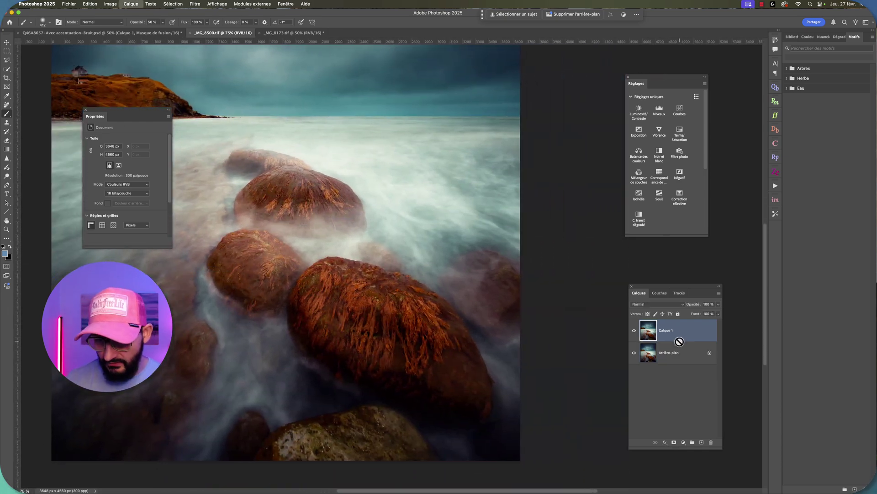
- Choose the Sharpen tool at 50% Intensité, then undo its stroke back to Calque par Copier in History
left_click(7, 161)
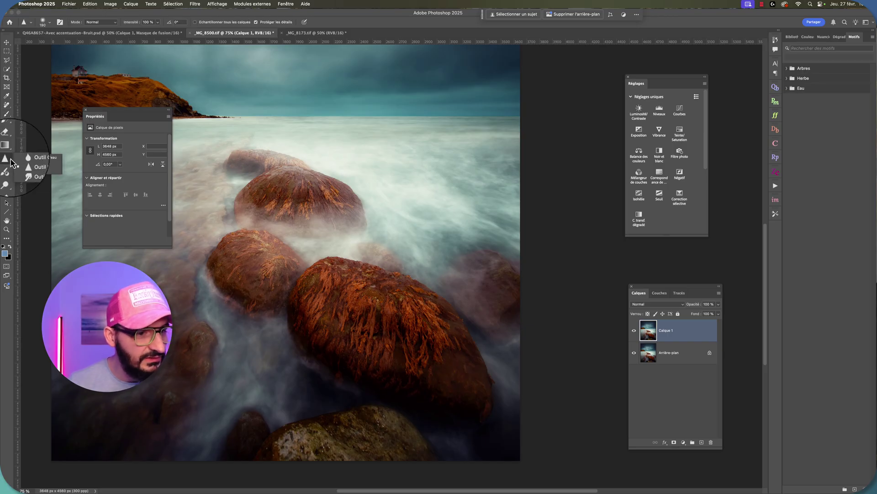
left_click(36, 164)
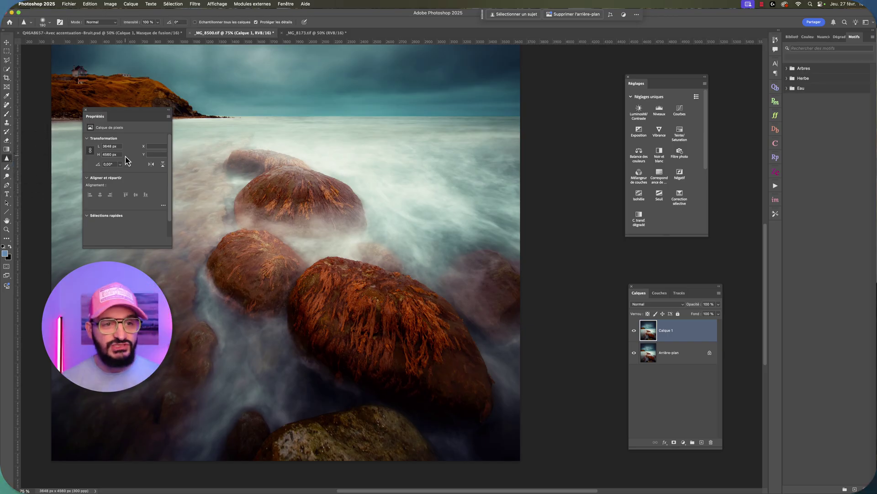
left_click(158, 23)
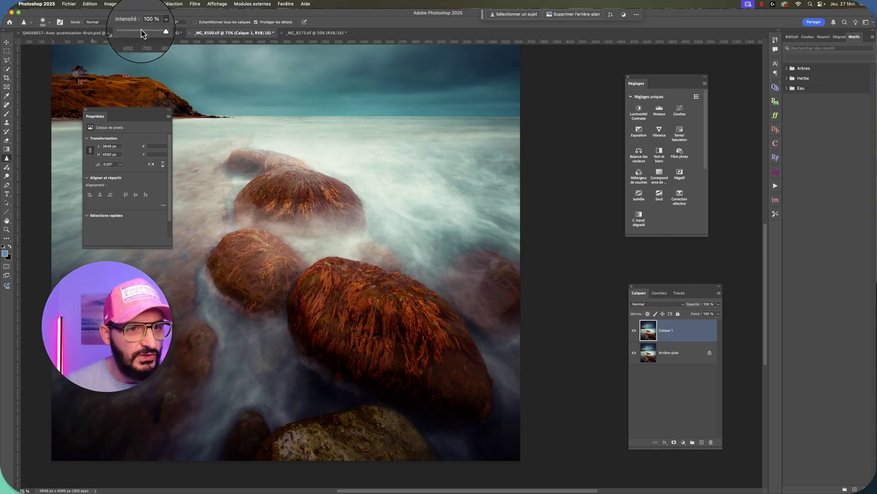
left_click(142, 31)
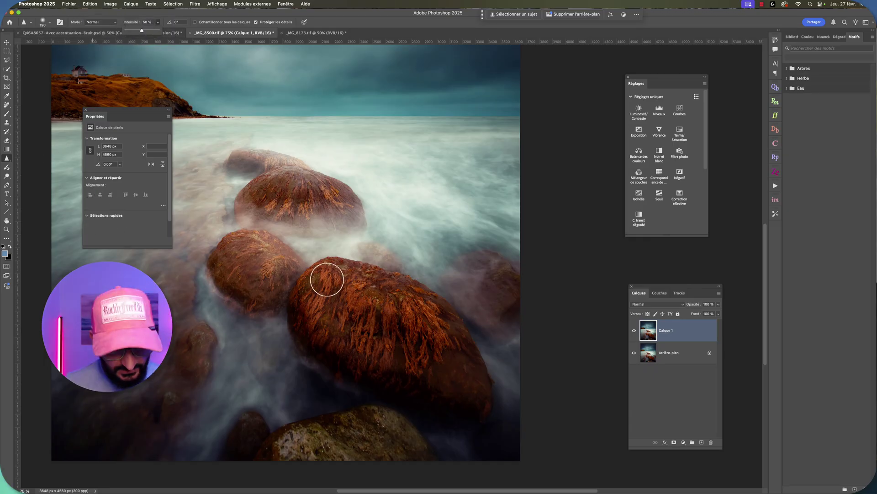
left_click(316, 311)
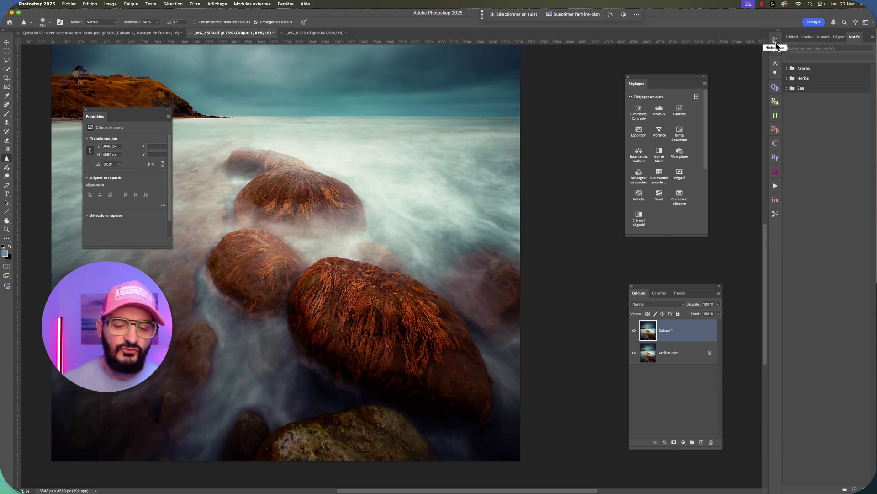
left_click(775, 41)
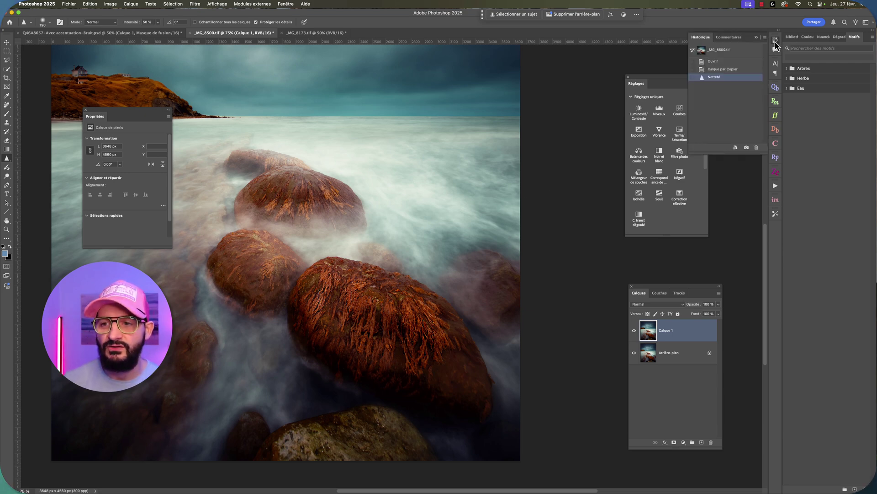
left_click(720, 70)
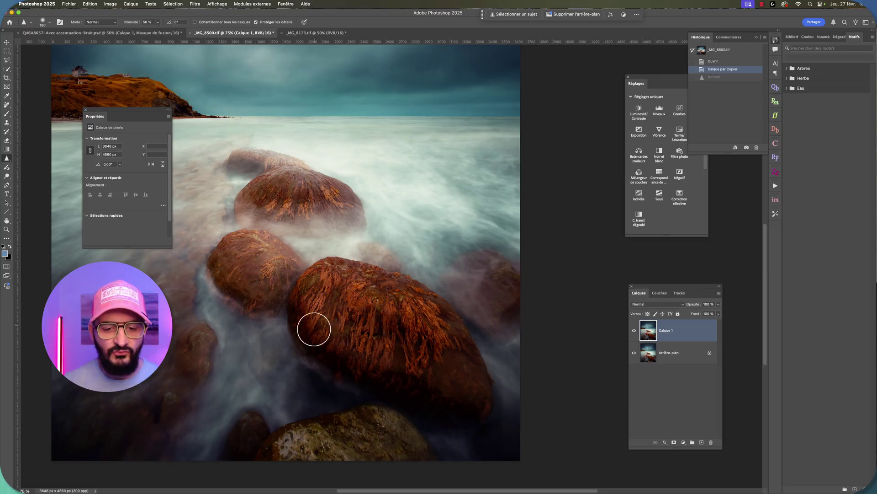
- Redo the stroke, revert to the opening snapshot, and lower Sharpen Intensité to 27%
key("ctrl+shift+z")
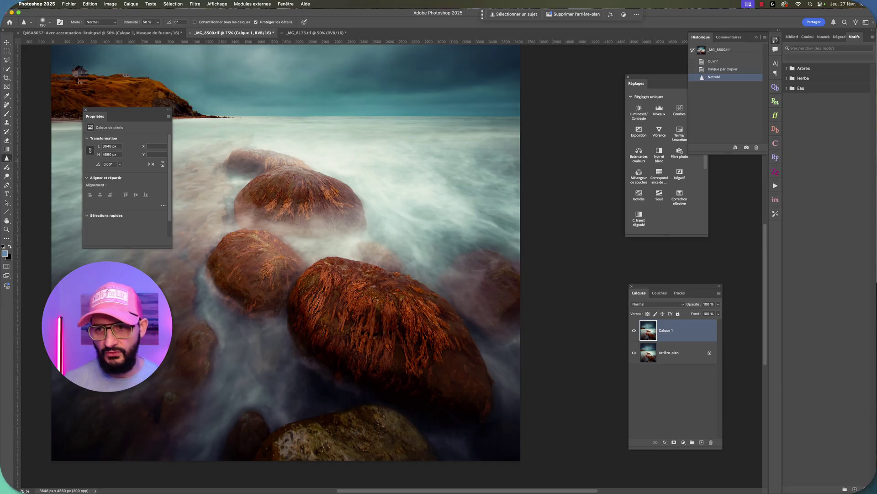
left_click(717, 53)
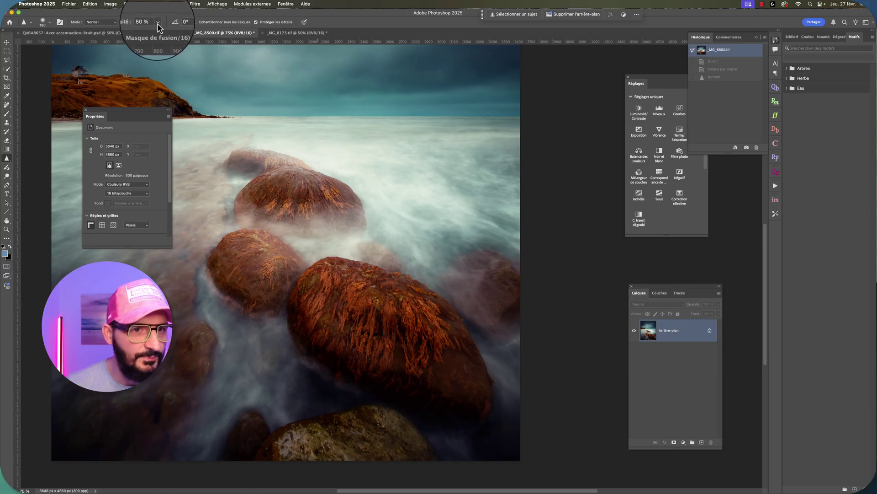
left_click_drag(158, 27, 152, 34)
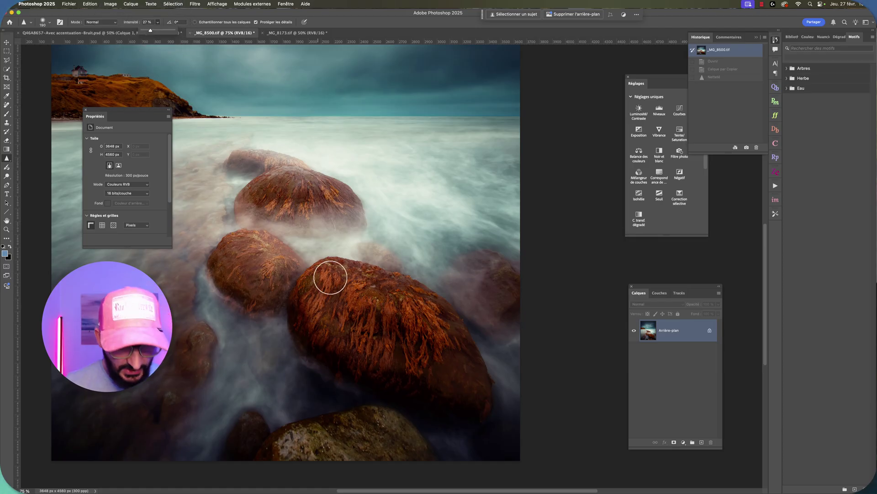
- Test-sharpen the large rock at 27%, then revert to the _MG_8500.tif opening snapshot again
mouse_move(311, 280)
left_mouse_down()
mouse_move(426, 312)
mouse_move(352, 292)
left_mouse_up()
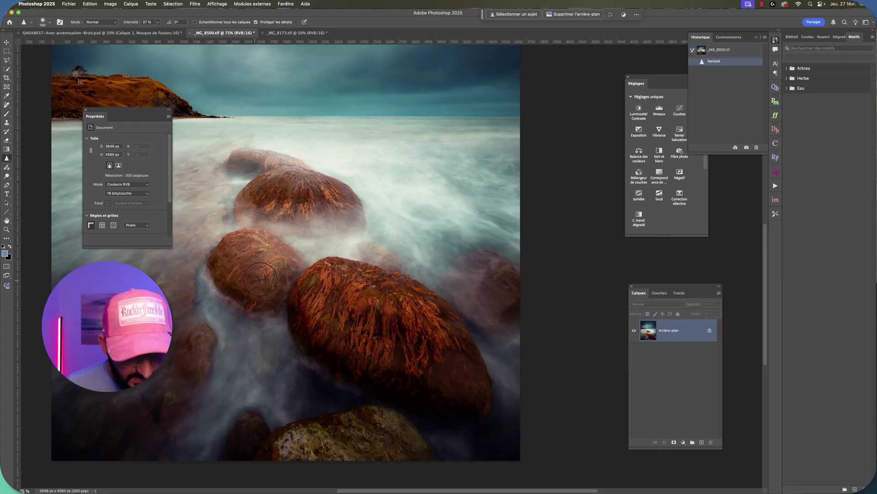
left_click_drag(252, 245, 361, 307)
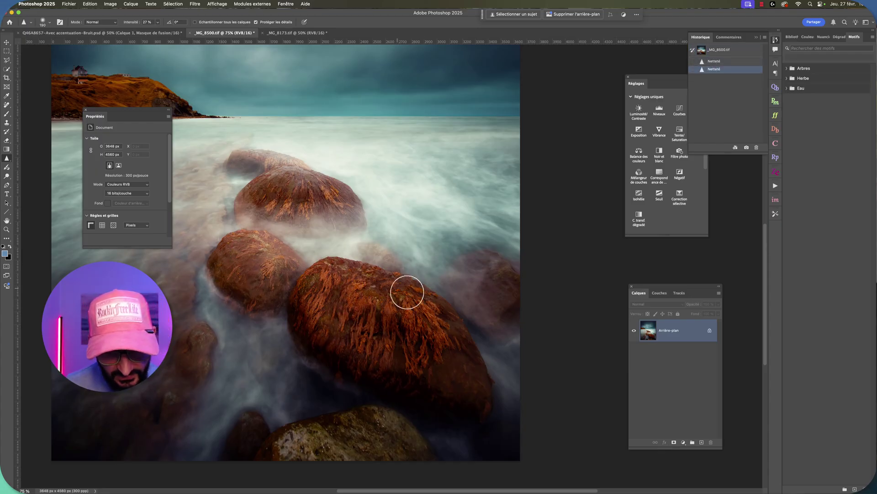
left_click(407, 292)
mouse_move(419, 294)
left_mouse_down()
mouse_move(330, 273)
mouse_move(330, 280)
left_mouse_up()
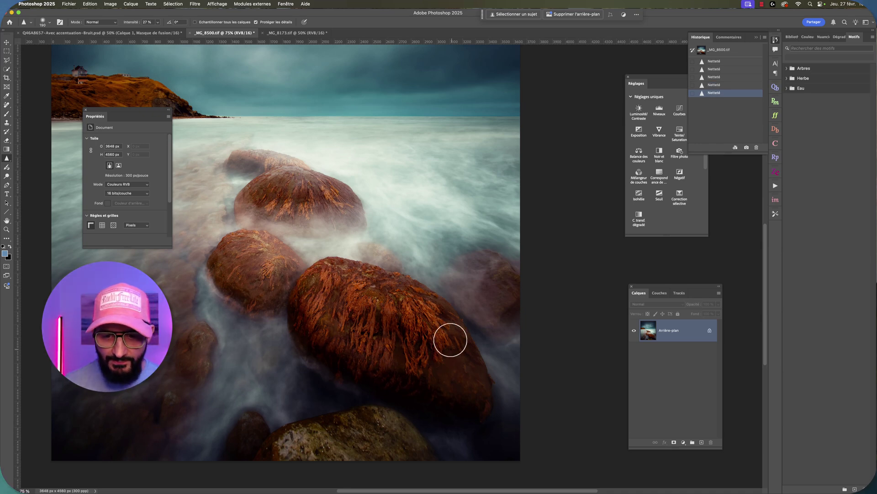
left_click_drag(331, 272, 331, 270)
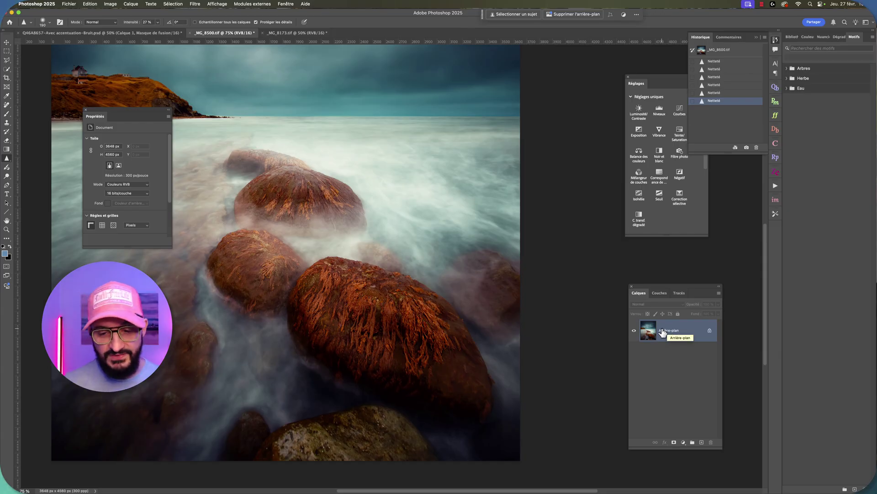
left_click(720, 50)
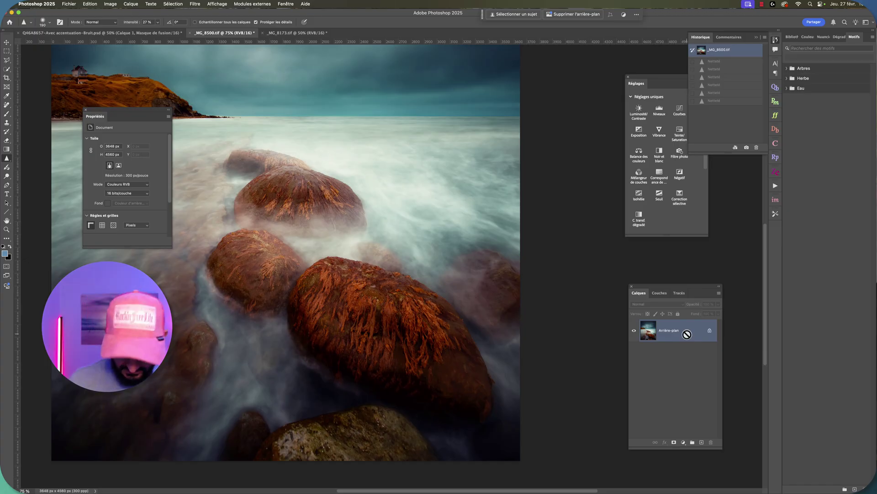
- Duplicate the background with Cmd+J and run Sharpen strokes over the large, middle and rear rocks
key("ctrl+j")
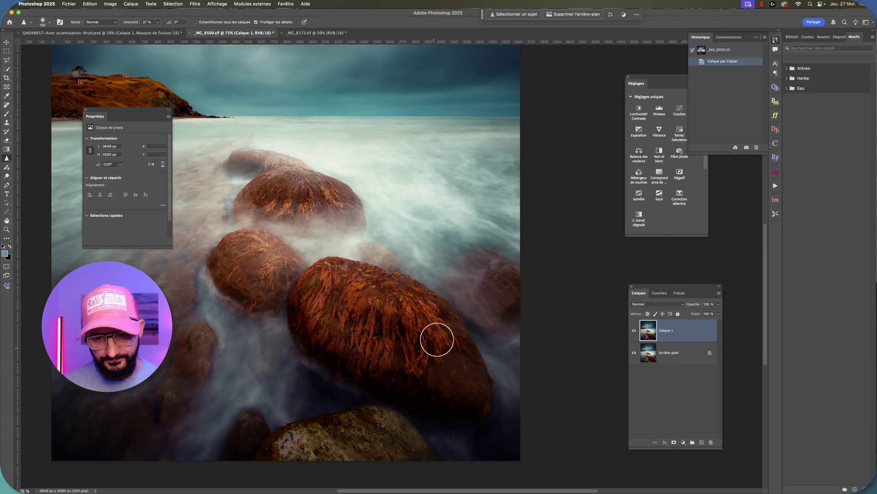
left_click_drag(409, 374, 365, 318)
left_click_drag(339, 289, 351, 289)
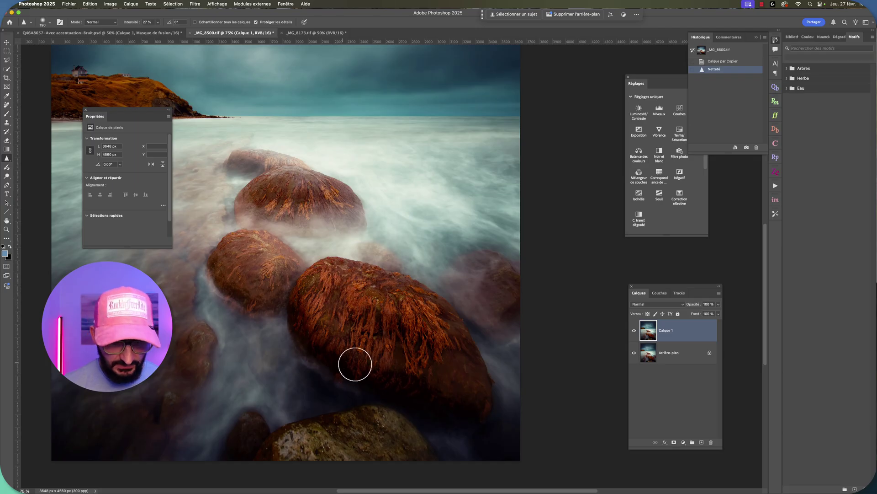
left_click_drag(275, 275, 241, 255)
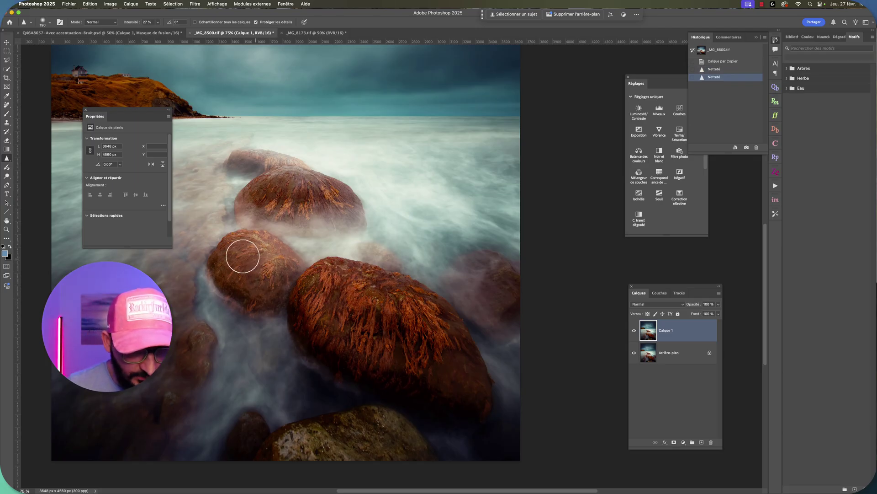
left_click_drag(273, 188, 286, 218)
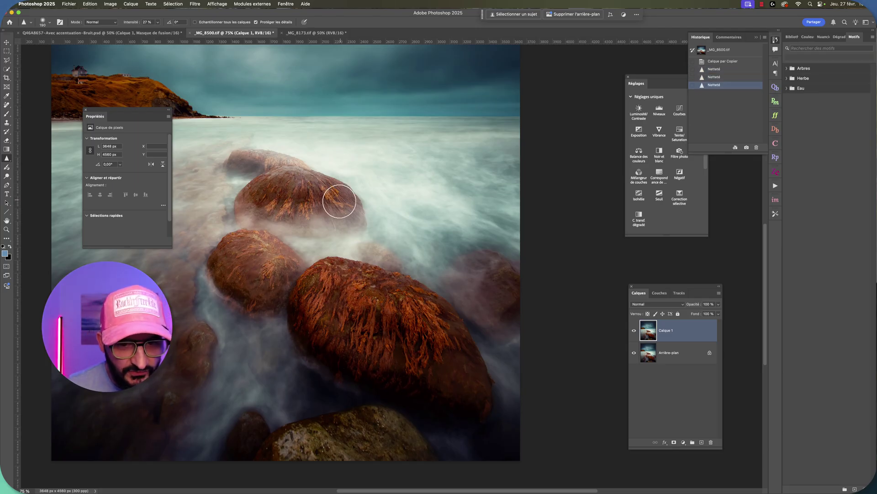
left_click_drag(275, 163, 262, 197)
left_click_drag(263, 201, 270, 235)
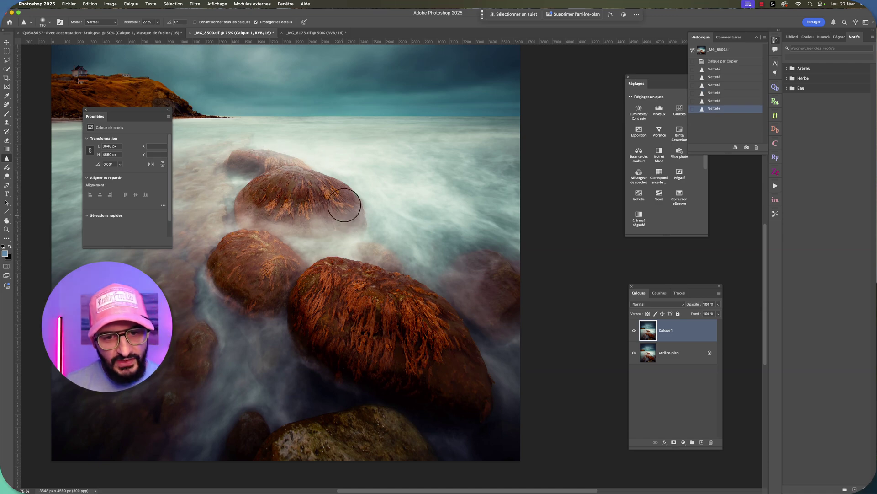
mouse_move(273, 190)
left_mouse_down()
mouse_move(254, 242)
mouse_move(272, 279)
left_mouse_up()
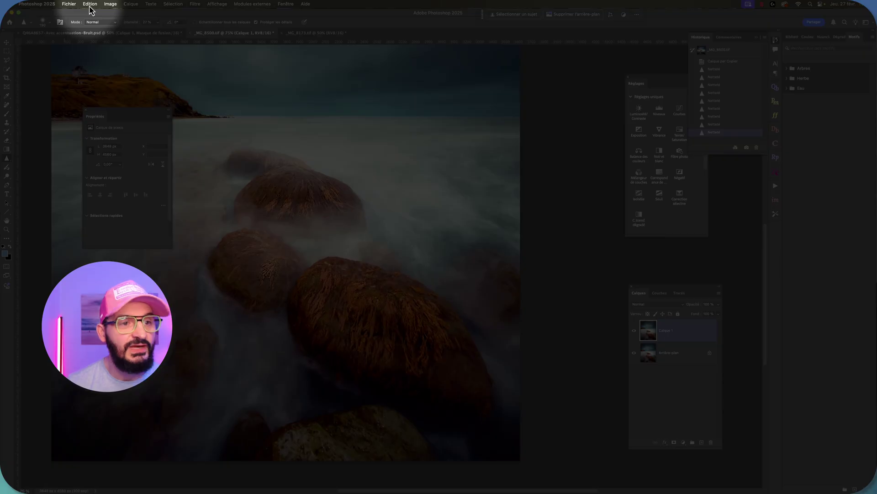
- Fade the last sharpening pass with Atténuer, lowering its Opacité to a low value
left_click(90, 4)
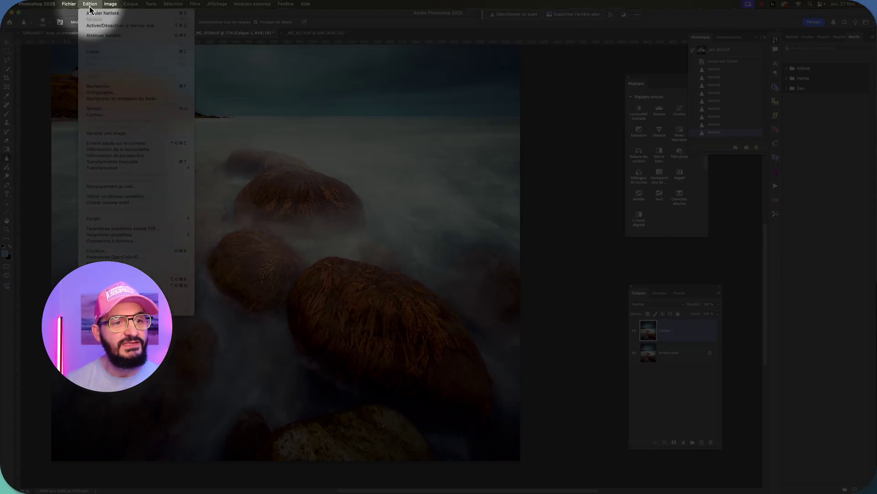
left_click(105, 37)
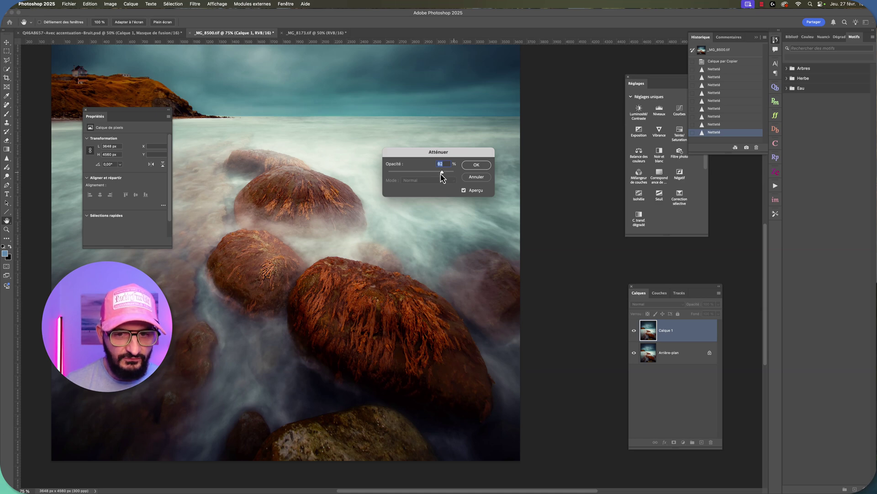
left_click_drag(404, 178, 393, 178)
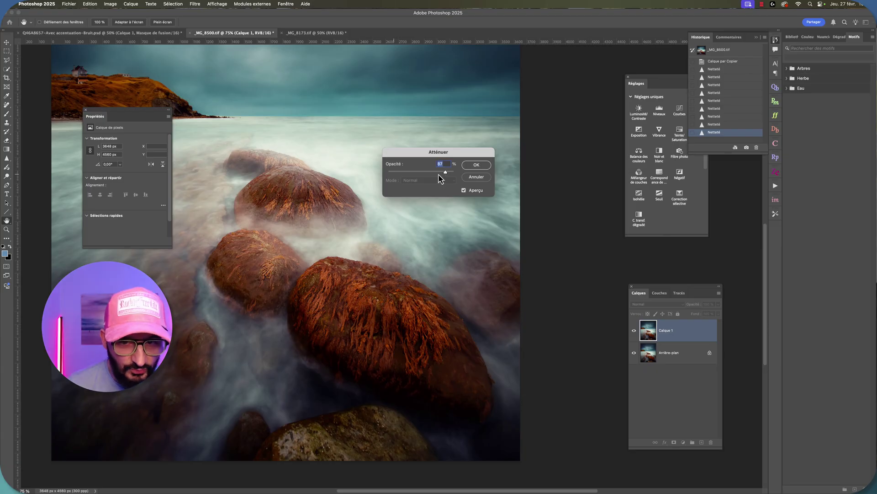
left_click_drag(444, 178, 403, 178)
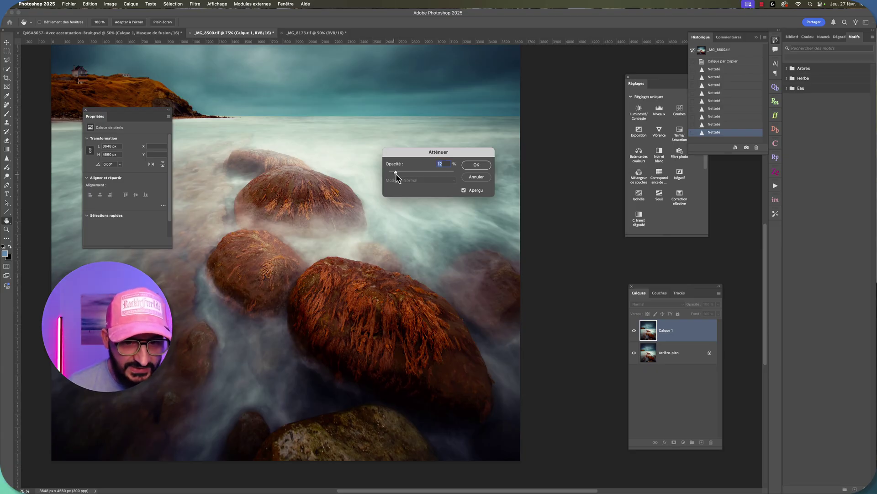
left_click(477, 165)
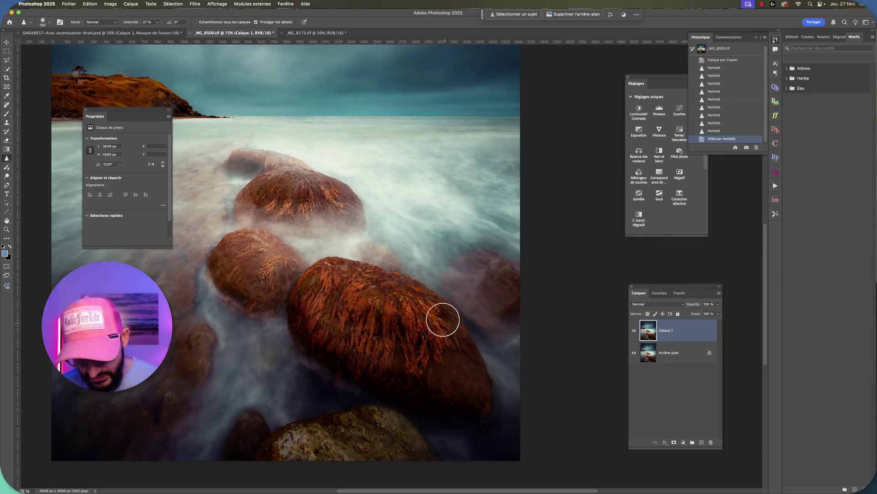
- Sharpen the large rock again, then fade that pass to 0% Opacité with Atténuer Netteté
mouse_move(410, 324)
left_mouse_down()
mouse_move(382, 368)
mouse_move(374, 310)
mouse_move(372, 323)
mouse_move(345, 319)
mouse_move(329, 288)
mouse_move(369, 353)
mouse_move(382, 328)
mouse_move(358, 294)
mouse_move(385, 315)
mouse_move(362, 320)
left_mouse_up()
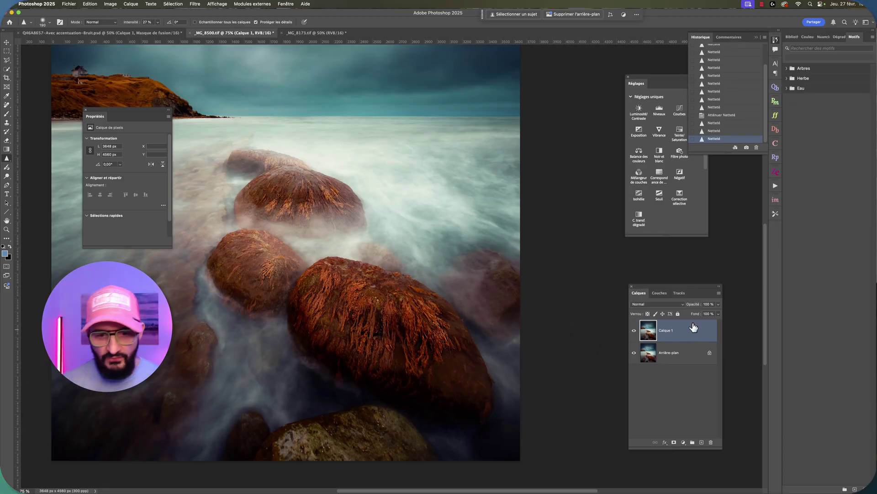
left_click(90, 3)
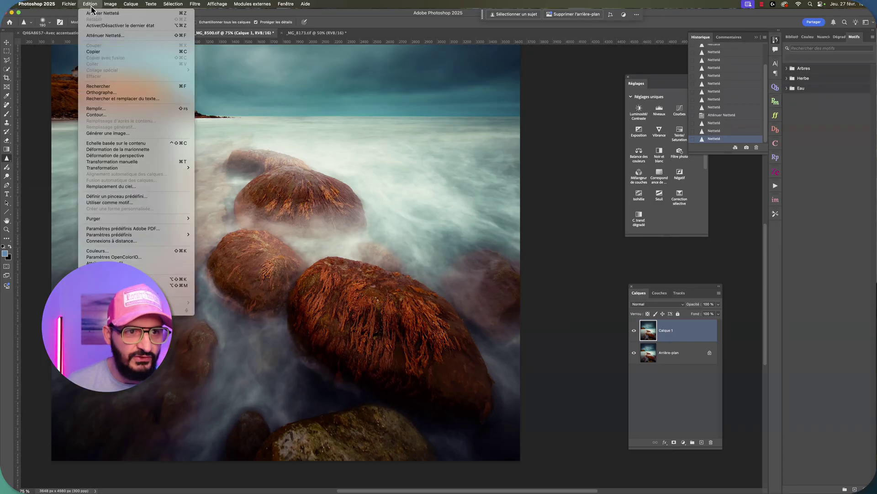
left_click(107, 36)
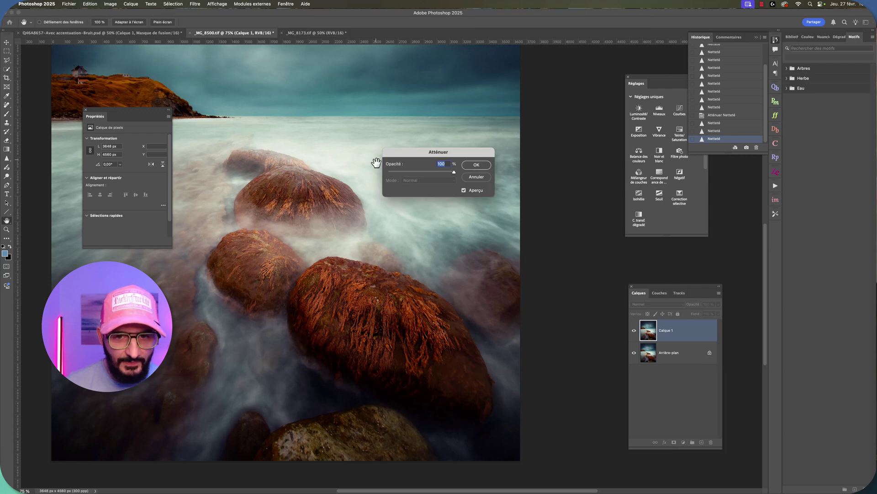
left_click_drag(393, 173, 359, 171)
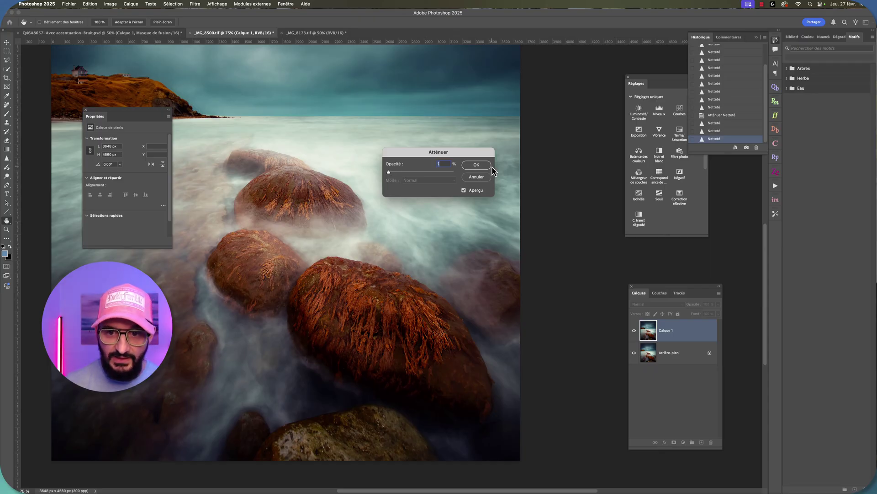
left_click(476, 165)
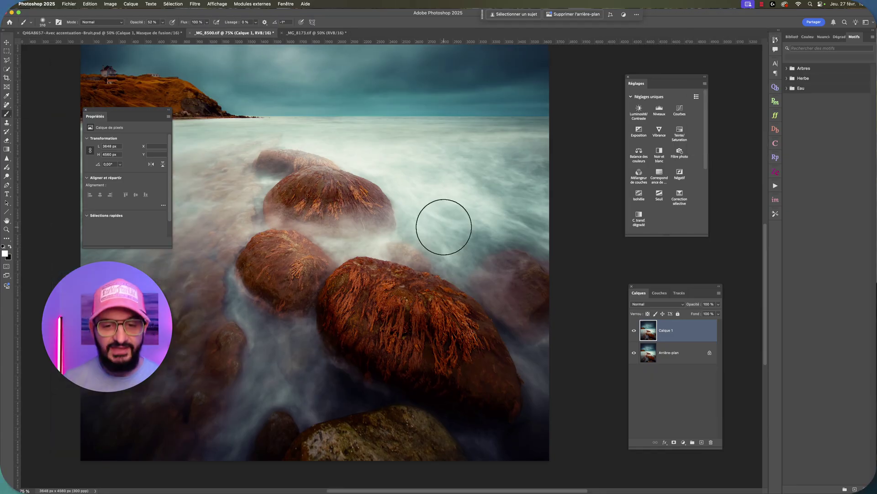
- Paint a soft white diagonal brush streak from the upper sky toward the sea
scroll(421, 235, "up", 5)
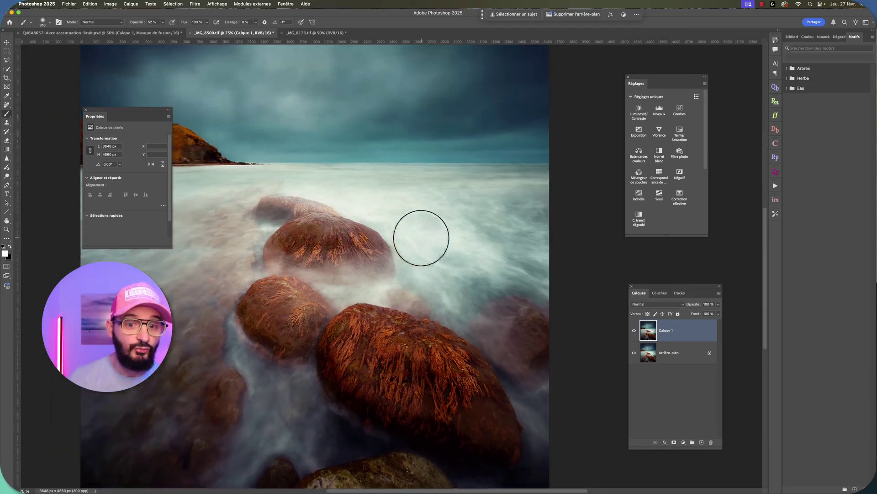
scroll(421, 235, "up", 5)
scroll(130, 428, "up", 1)
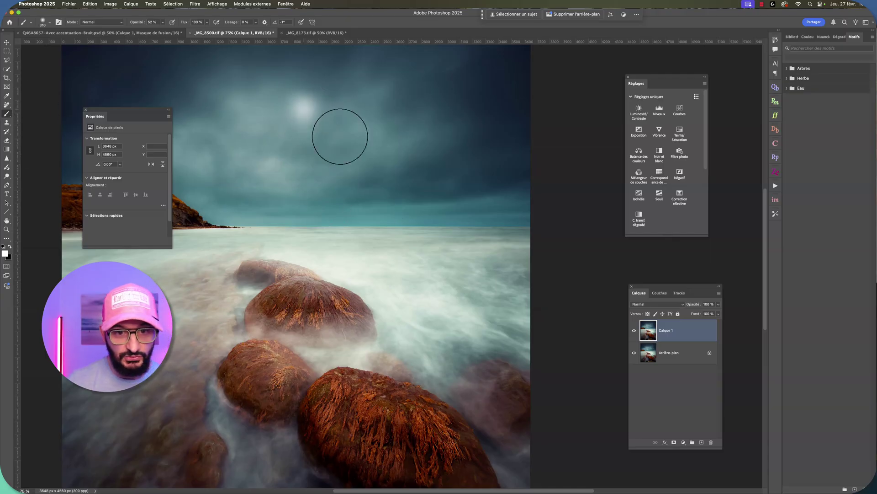
left_click_drag(300, 105, 480, 265)
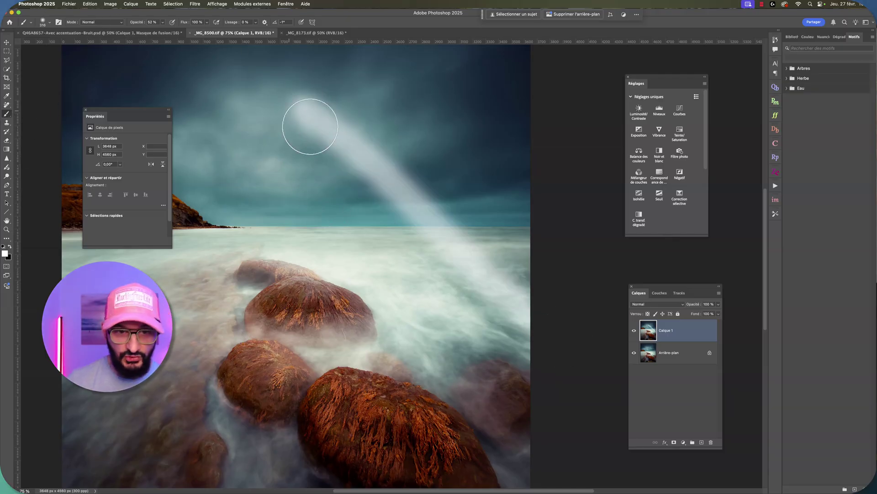
left_click(88, 5)
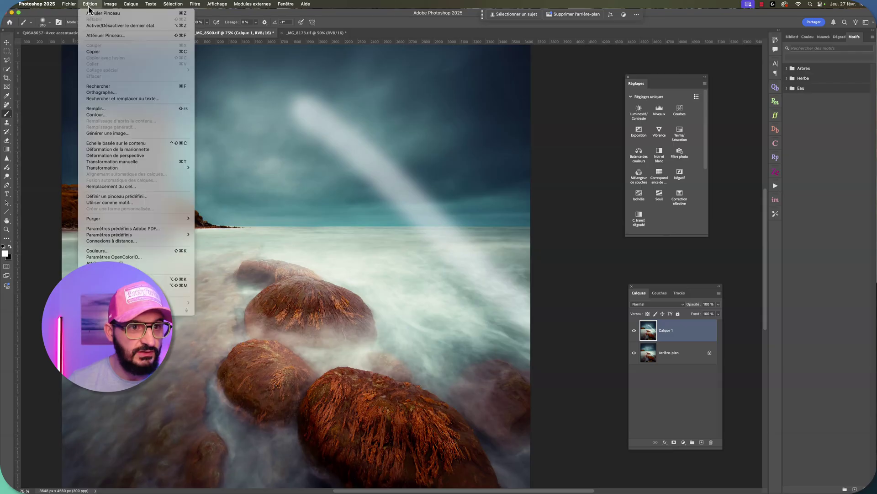
- Fade the white brush streak to 17% opacity with Atténuer Pinceau
left_click(103, 40)
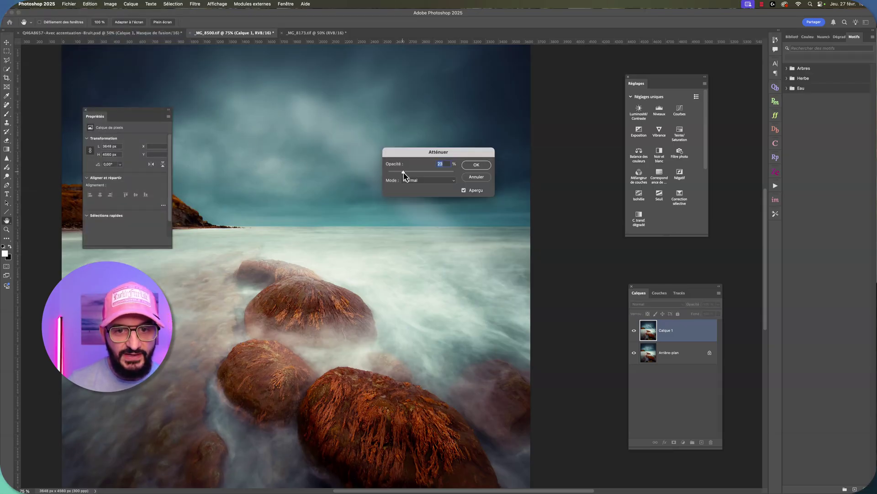
left_click_drag(403, 175, 409, 176)
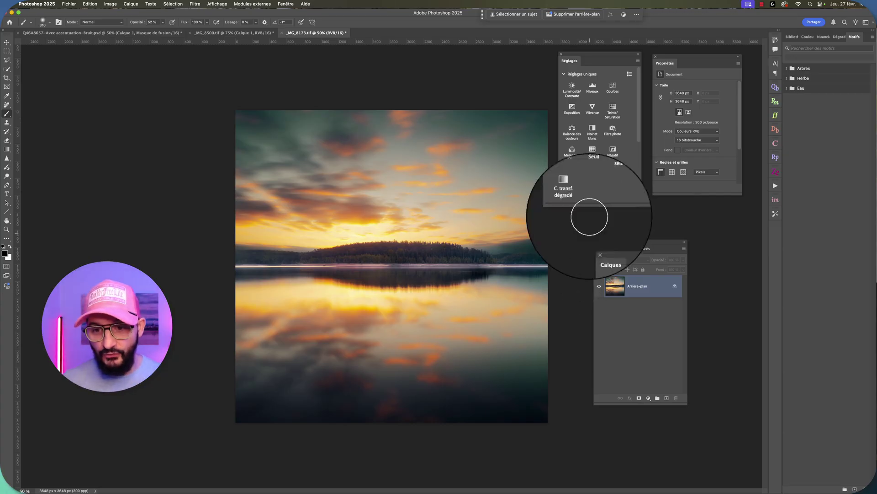
- Add a Gradient Map adjustment layer set to Lumière tamisée blending at 46% opacity
left_click(572, 196)
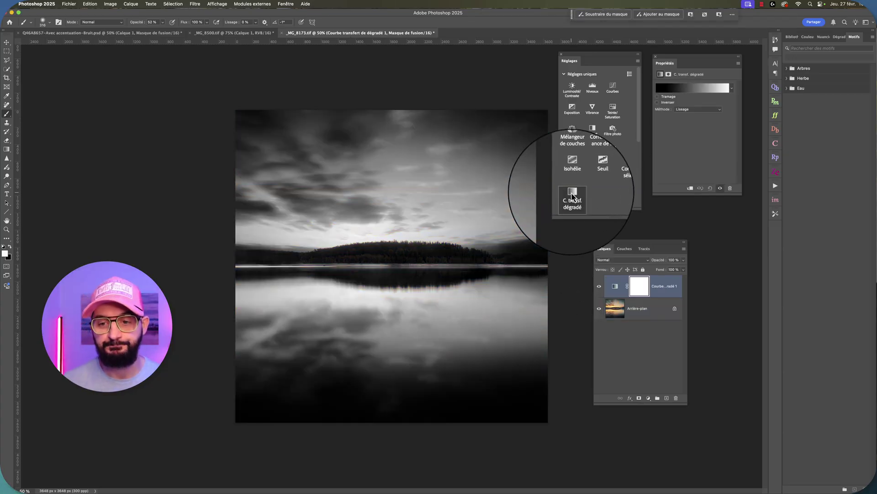
left_click(643, 259)
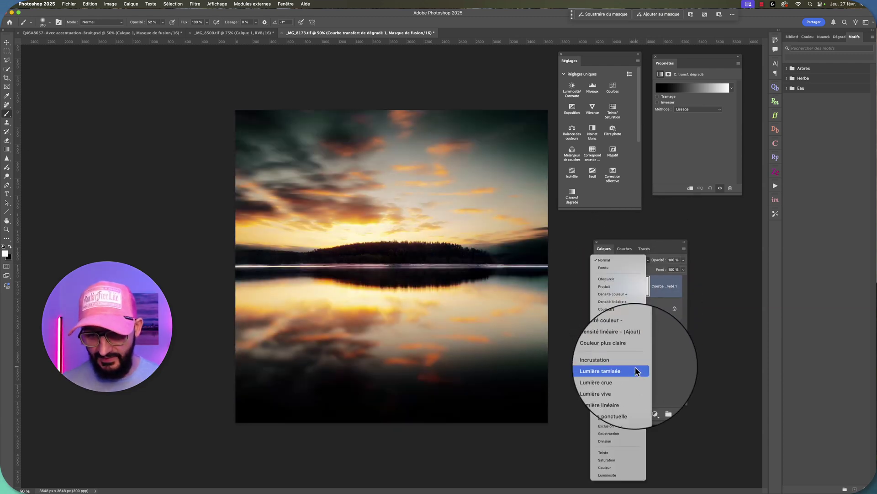
left_click(640, 373)
left_click(683, 260)
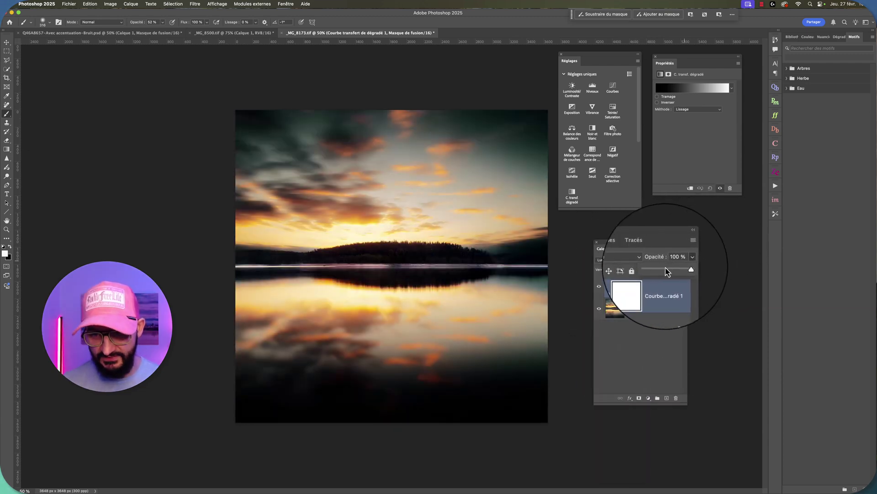
left_click_drag(684, 270, 666, 271)
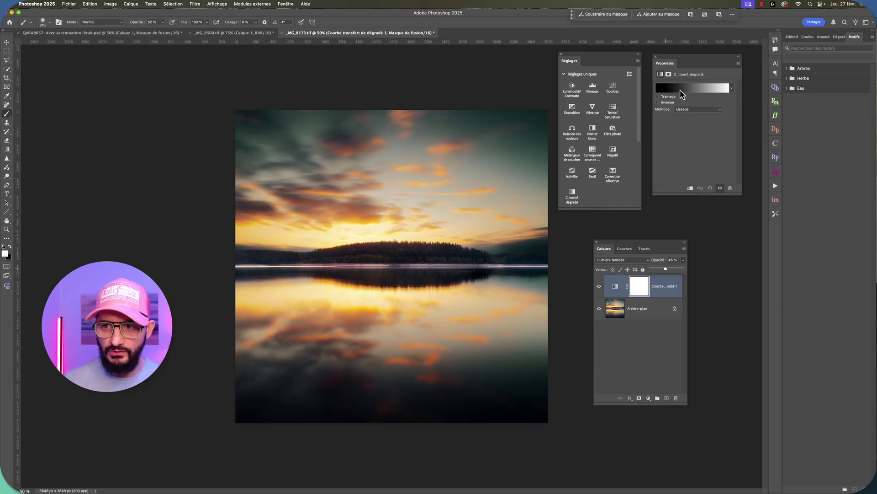
- Switch the gradient map to a noise gradient with roughness 10 and save it as a preset
left_click(683, 91)
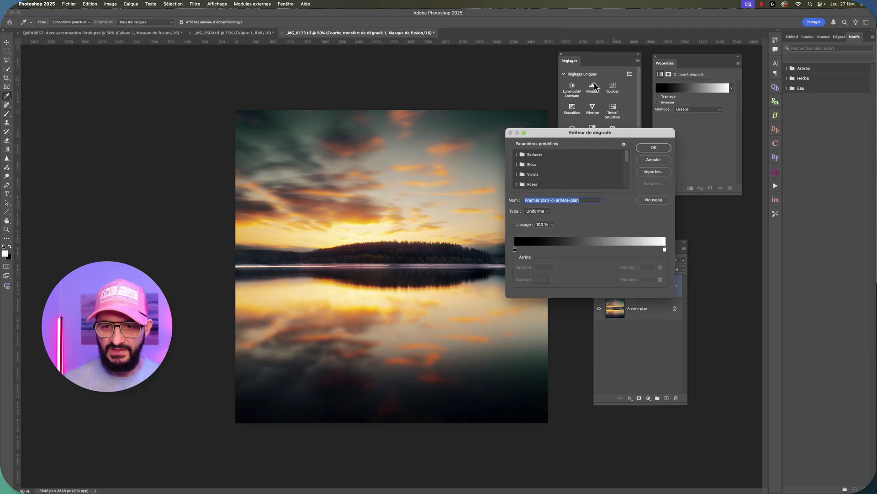
left_click(543, 211)
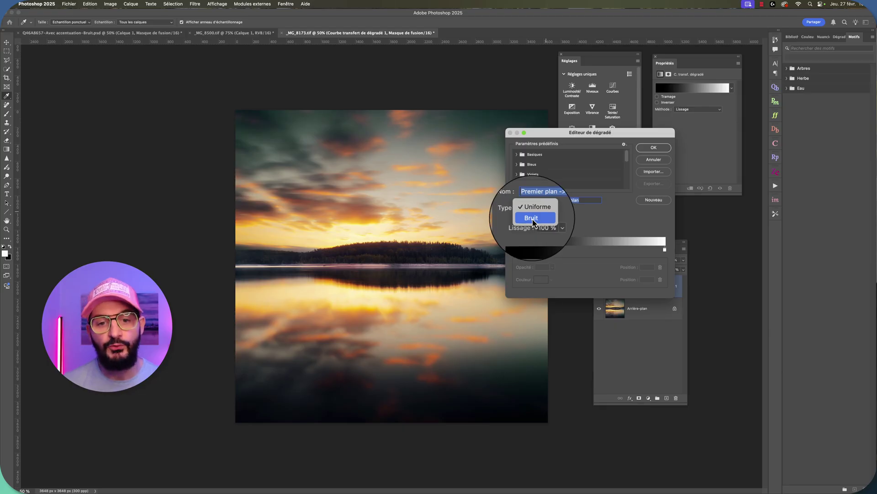
left_click(534, 223)
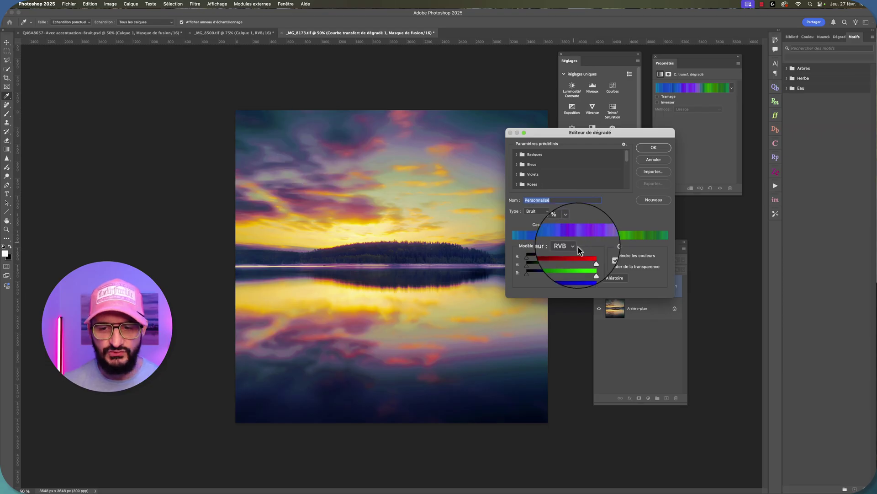
double_click(558, 224)
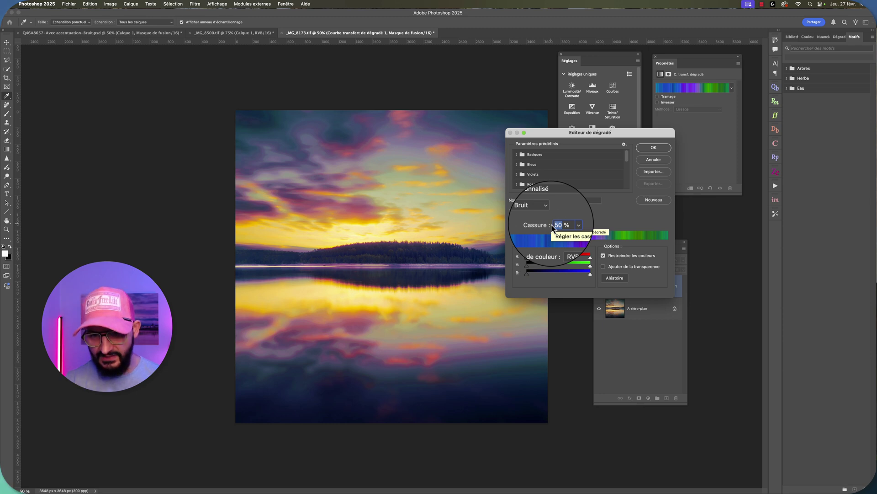
type("10")
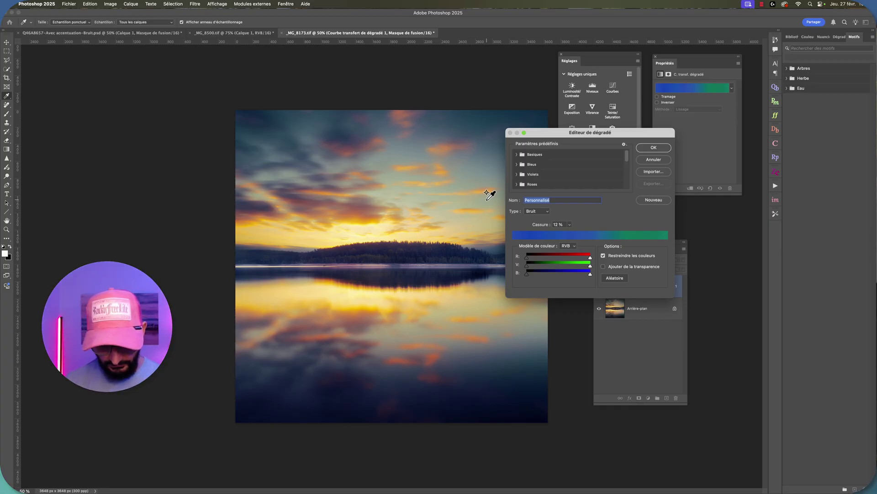
type("Sunset")
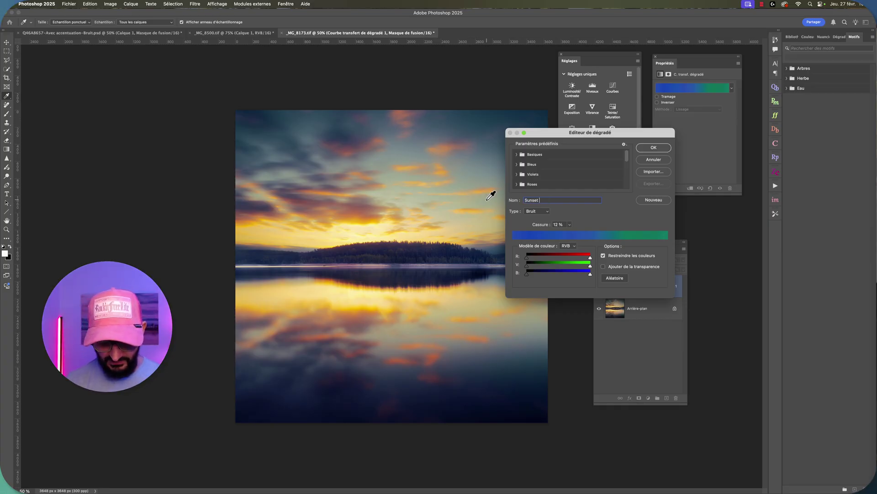
type("ht")
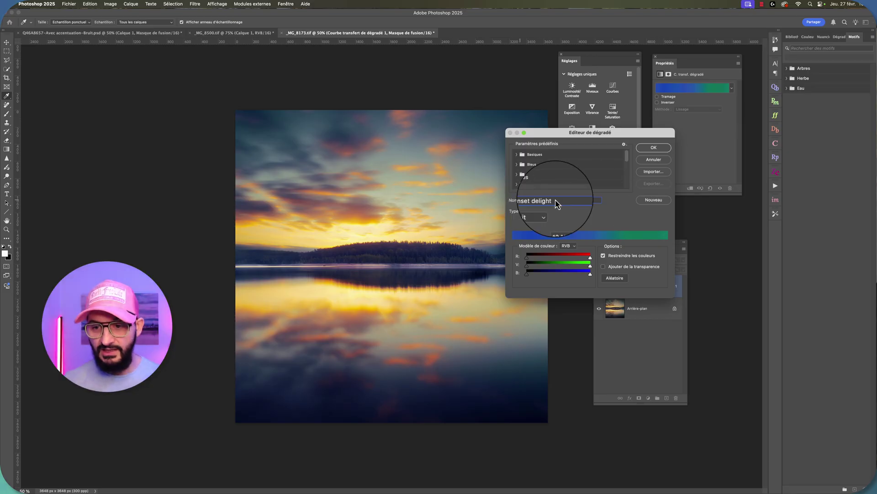
left_click(658, 203)
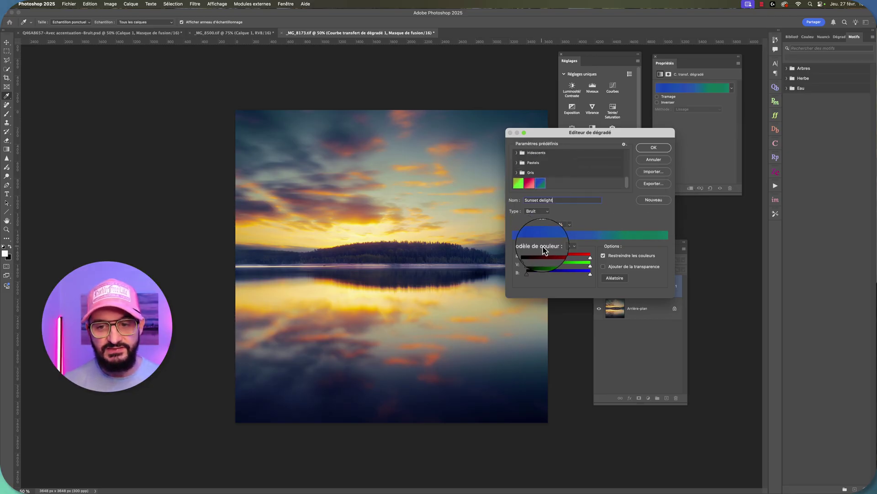
left_click(541, 183)
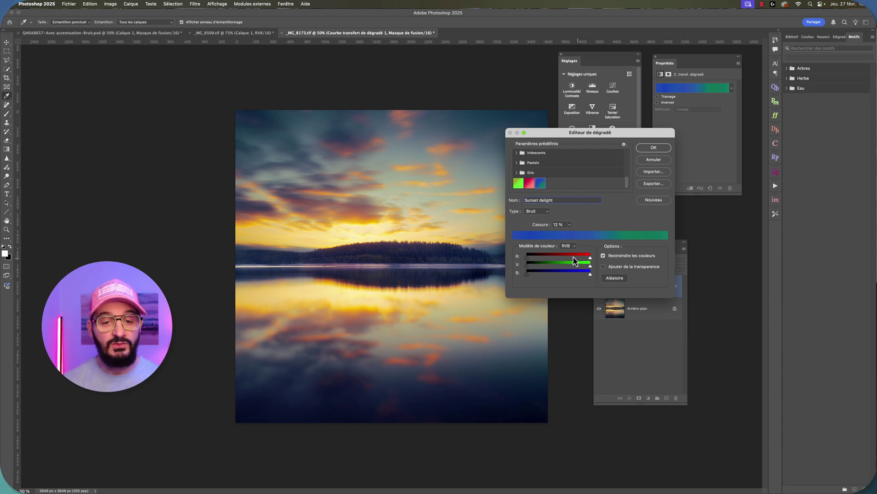
- Randomize the noise gradient repeatedly until a purple-violet colour set appears
left_click(614, 279)
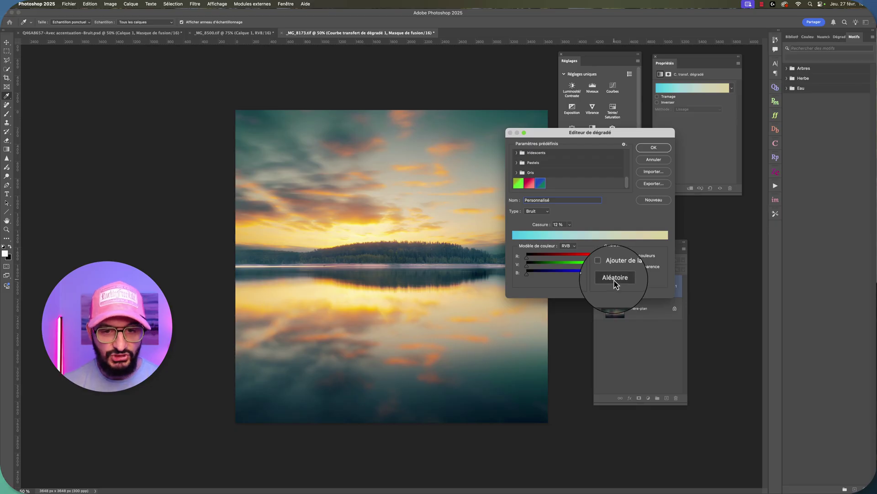
left_click(615, 278)
left_click(613, 279)
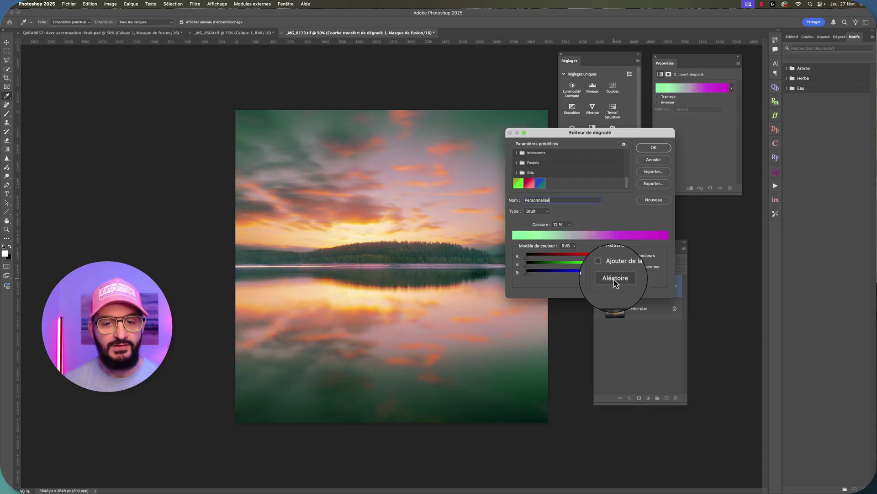
left_click(615, 279)
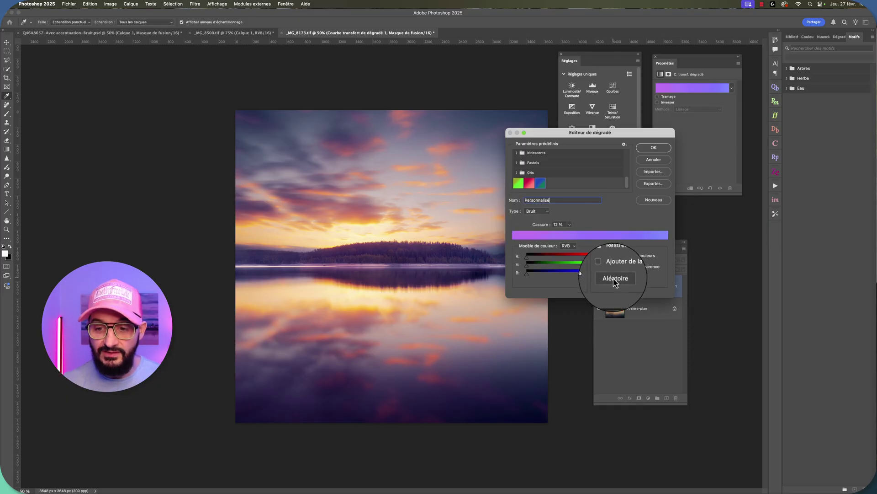
left_click(613, 279)
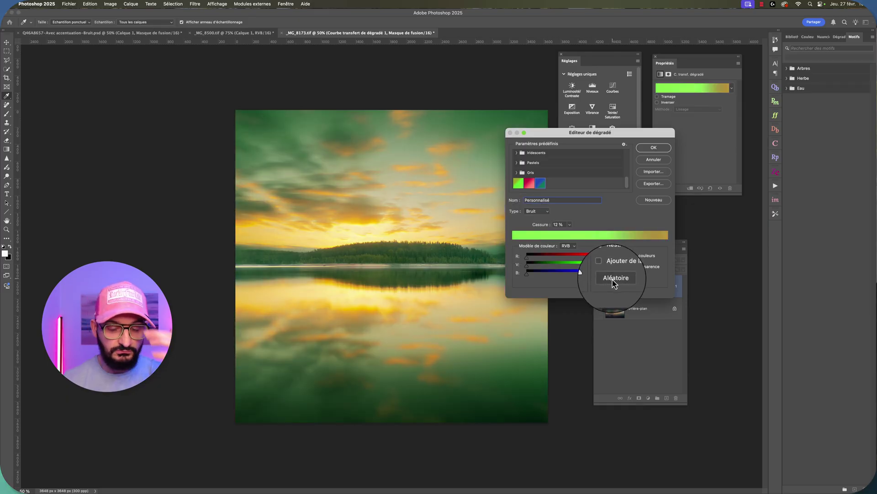
left_click(613, 278)
left_click(613, 280)
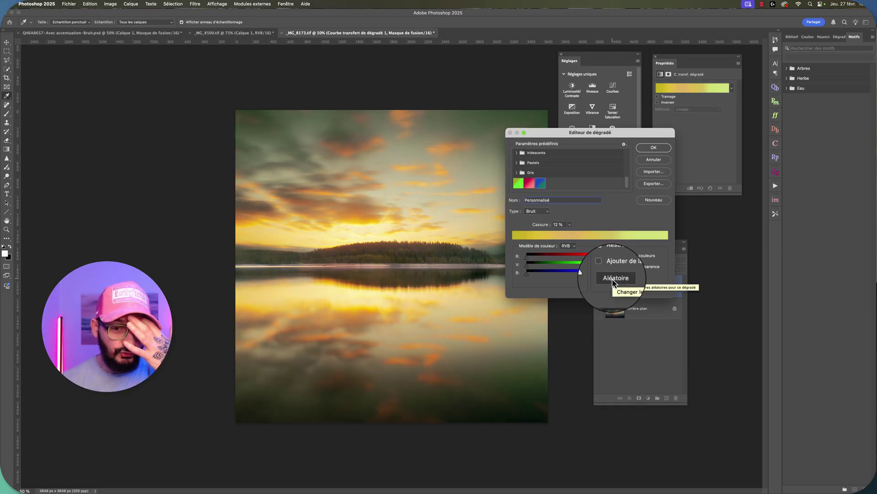
left_click(614, 280)
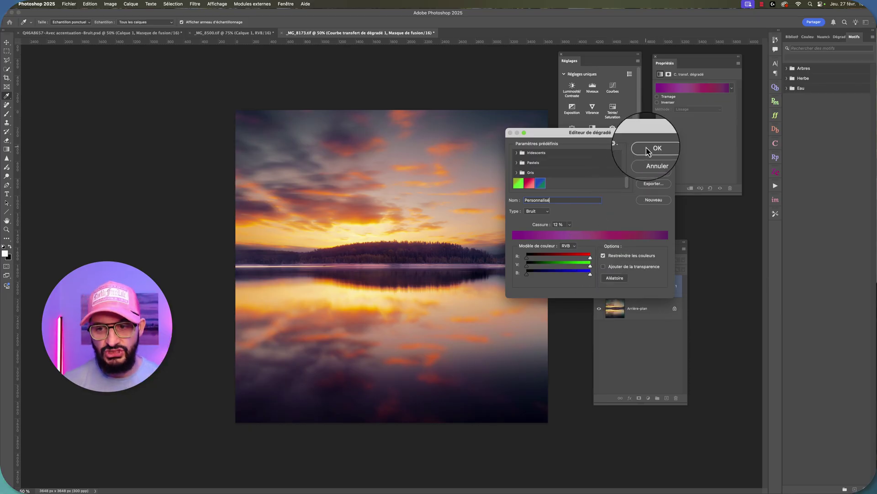
left_click(614, 279)
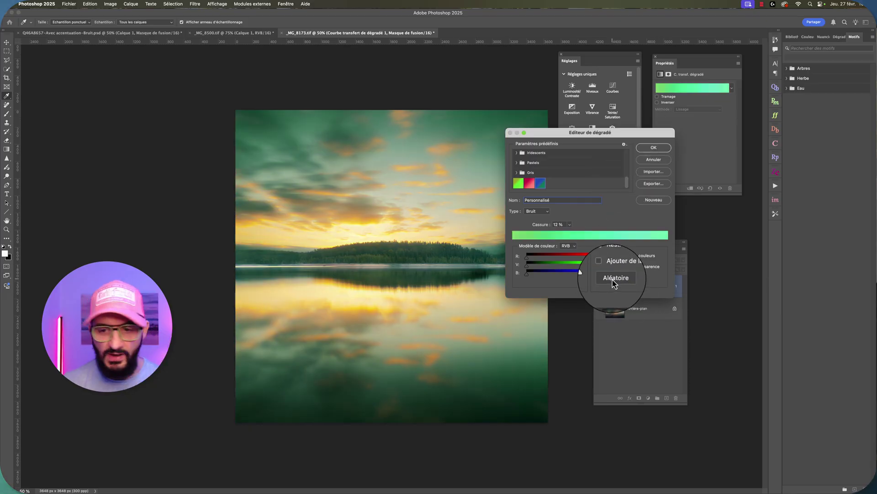
left_click(614, 279)
left_click(614, 279)
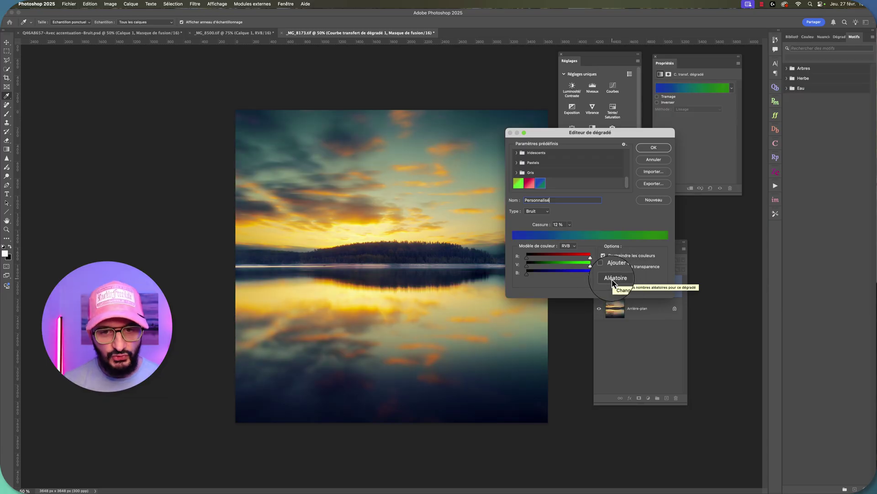
left_click(614, 279)
left_click(613, 279)
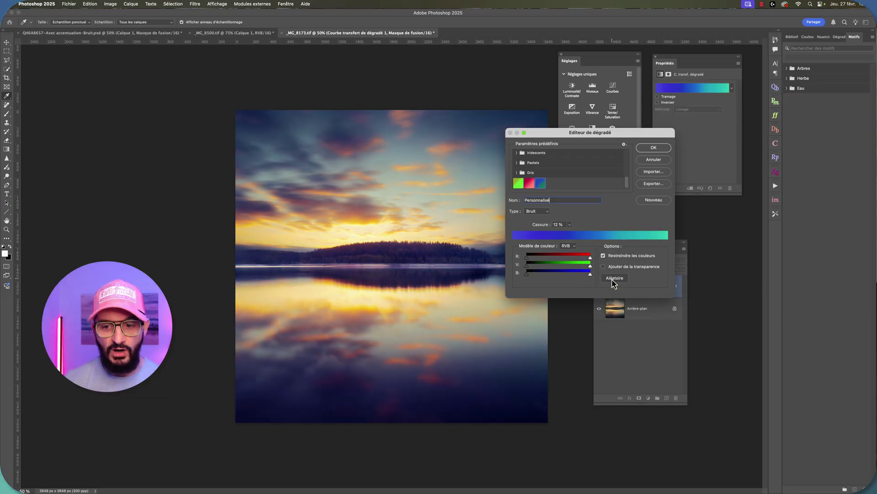
left_click(614, 279)
left_click(613, 279)
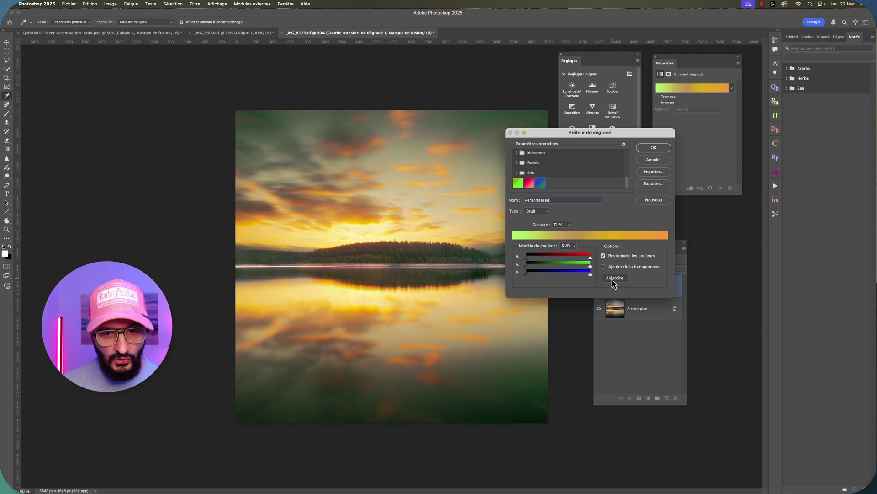
left_click(614, 279)
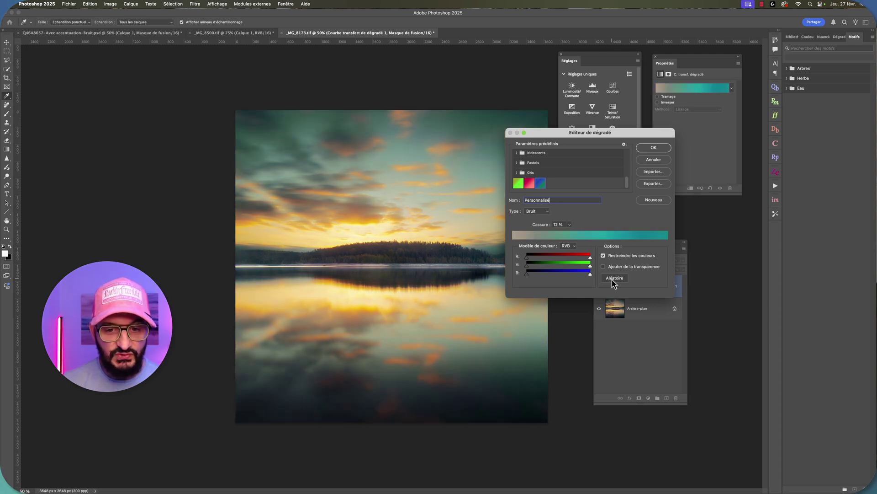
left_click(614, 278)
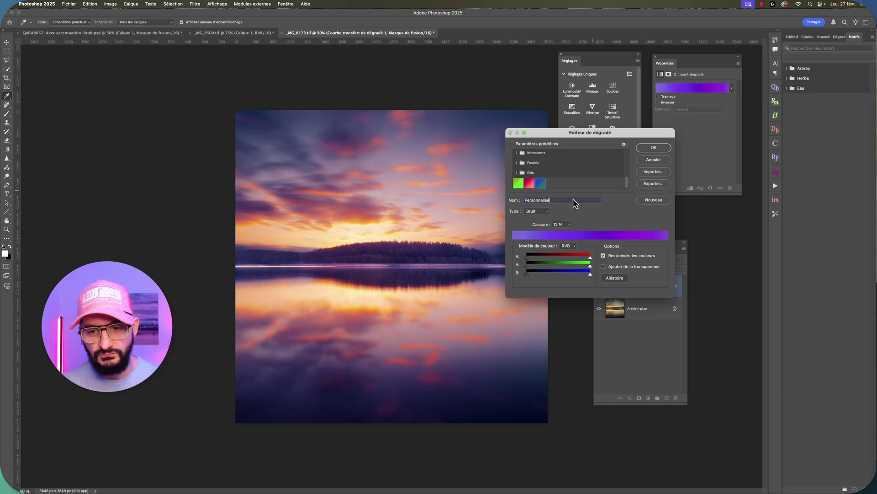
- Name the gradient Sunset, save it as a new preset, and confirm the editor
left_click_drag(558, 200, 496, 197)
type("Sunset")
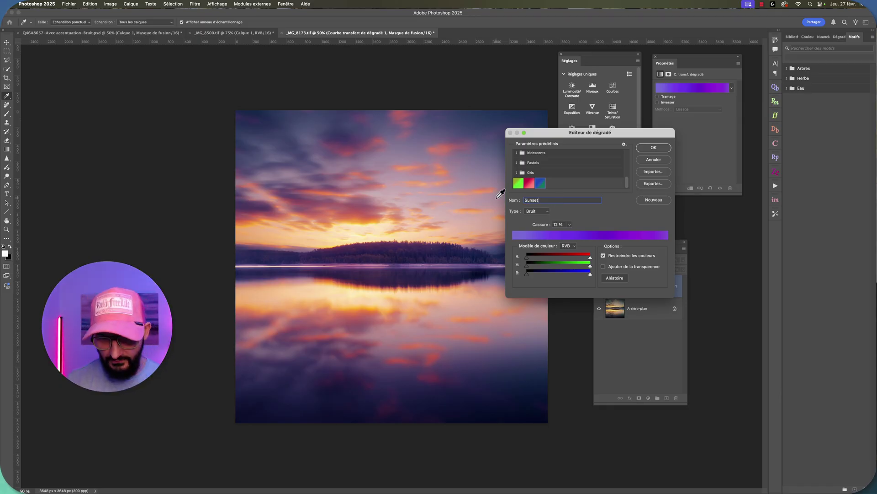
left_click(656, 200)
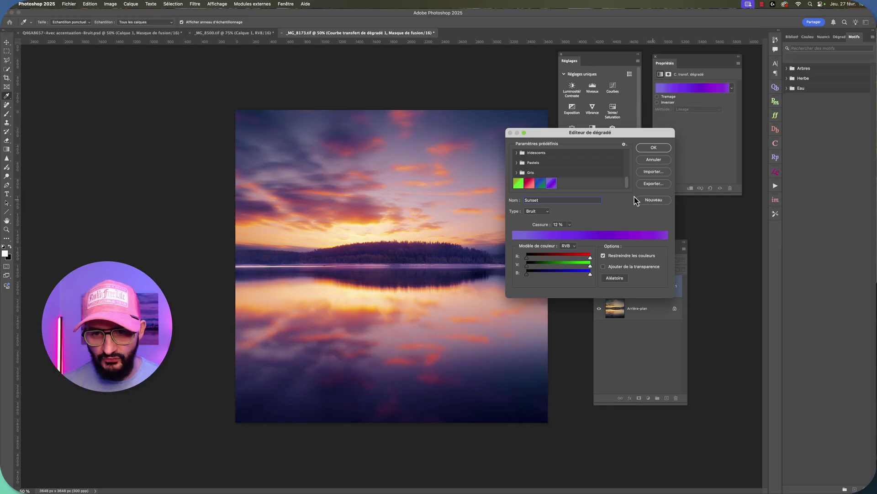
left_click(654, 148)
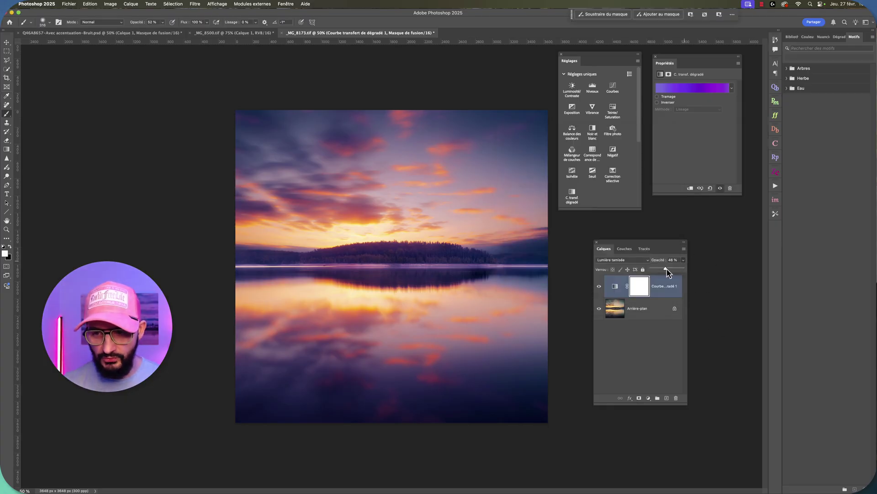
- Lower the gradient map layer opacity to 29% and zoom to 200% on the horizon
left_click_drag(679, 270, 680, 269)
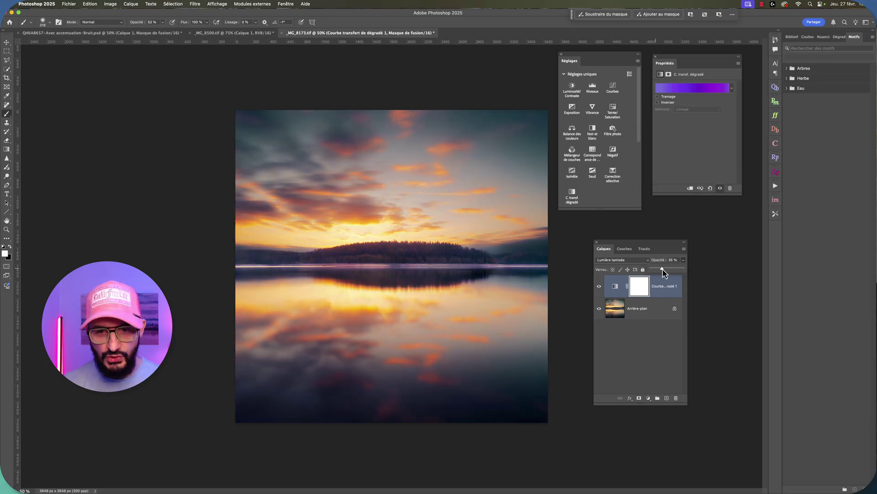
left_click_drag(663, 271, 664, 272)
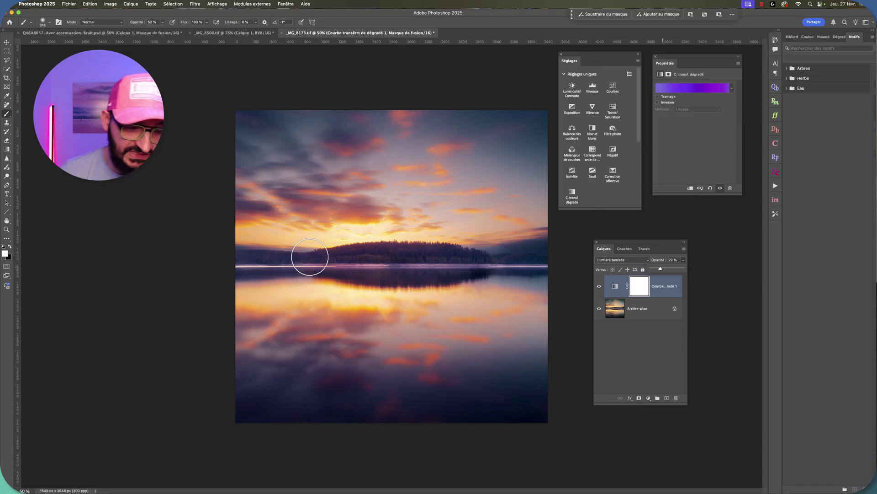
left_click(29, 490)
type("200")
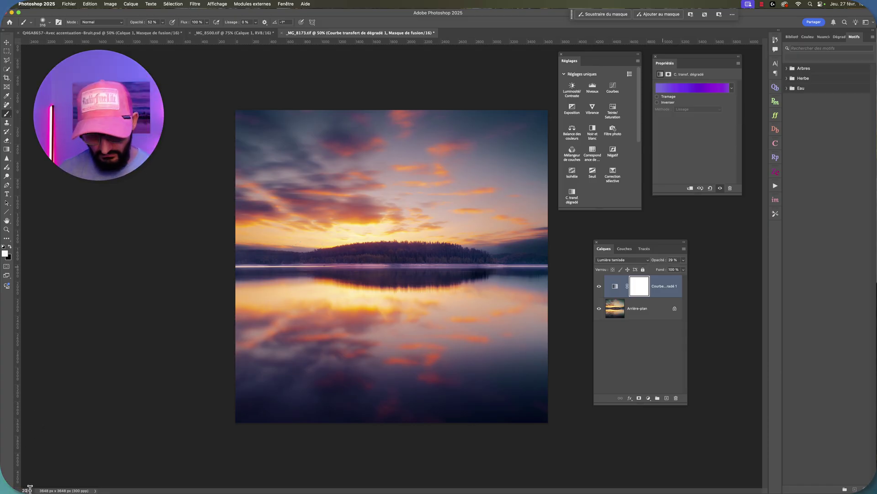
key("super+plus")
key("super+plus")
key("super+plus")
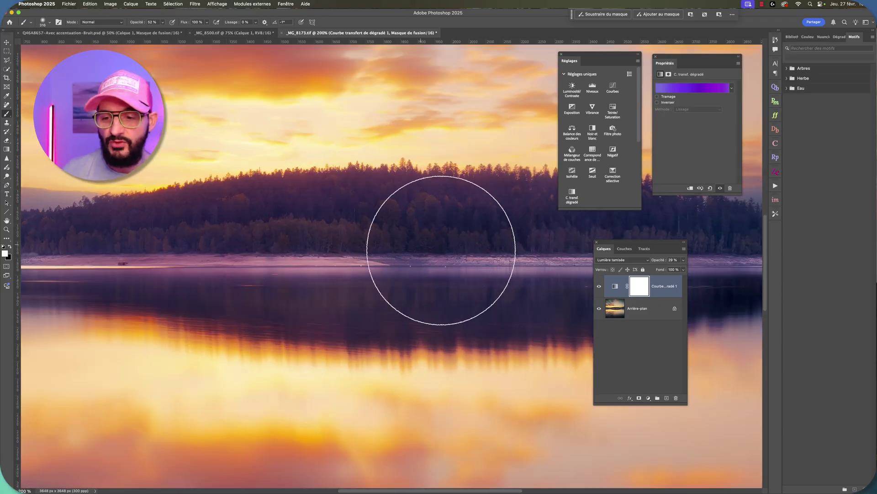
left_click(667, 398)
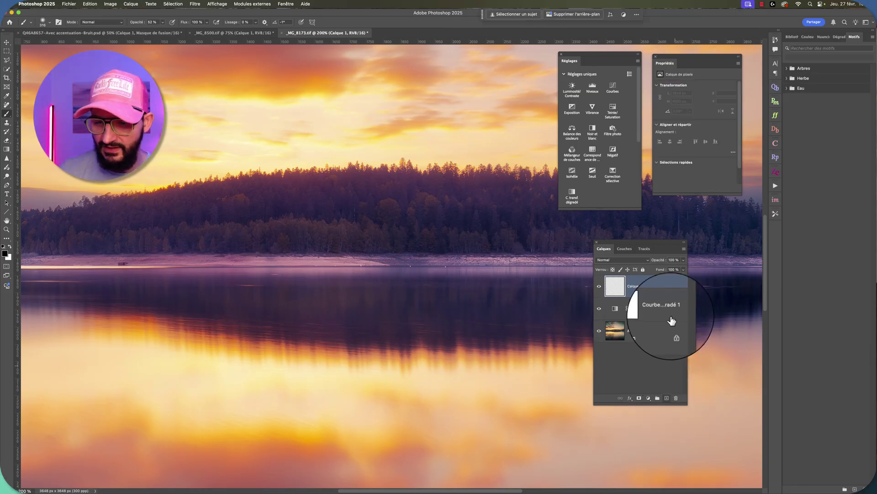
left_click(622, 259)
left_click(619, 360)
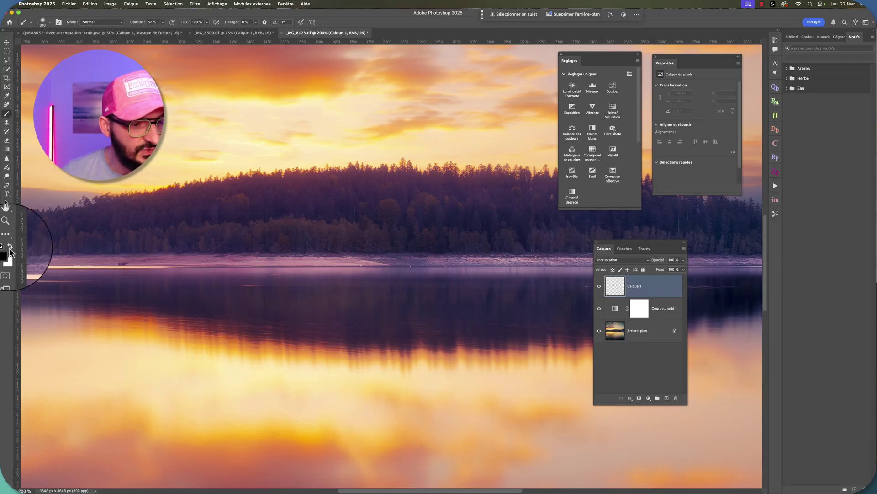
left_click(163, 24)
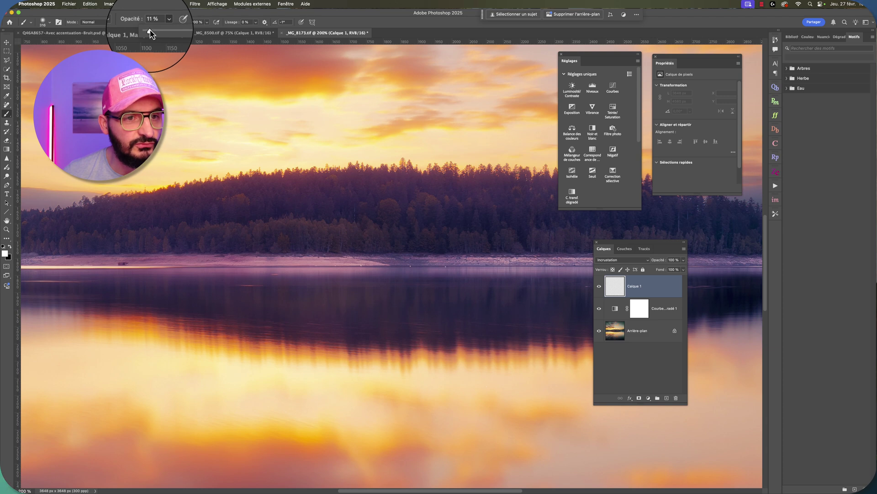
left_click_drag(150, 33, 149, 33)
left_click(43, 22)
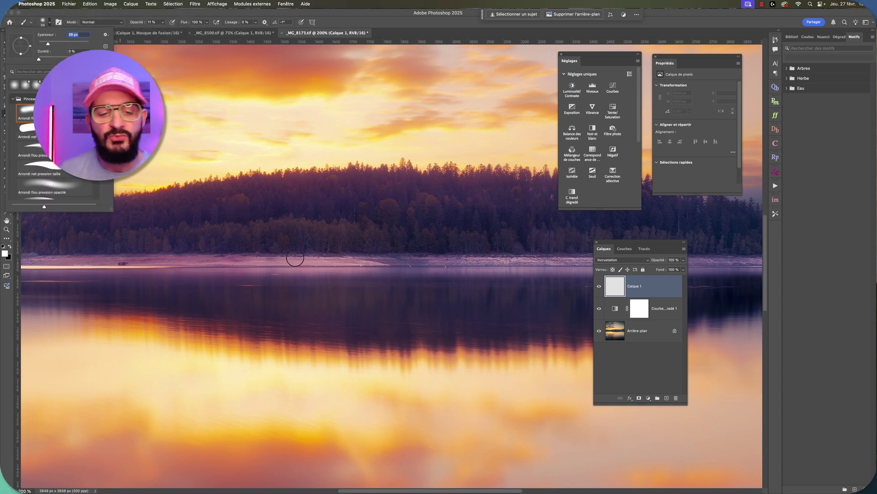
scroll(294, 254, "left", 5)
scroll(293, 256, "left", 5)
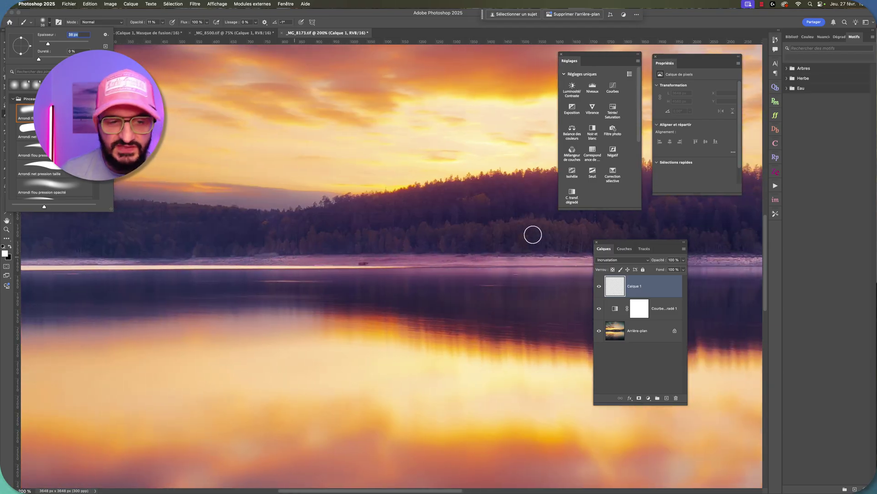
scroll(51, 240, "left", 10)
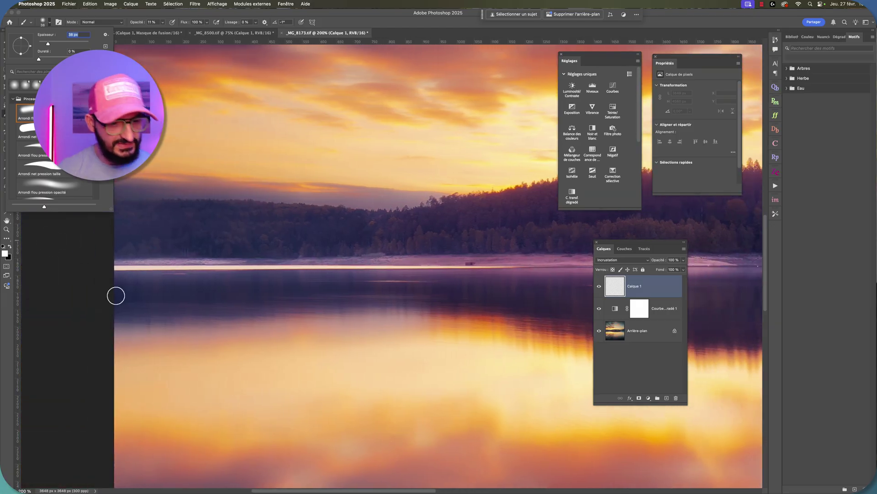
key("Return")
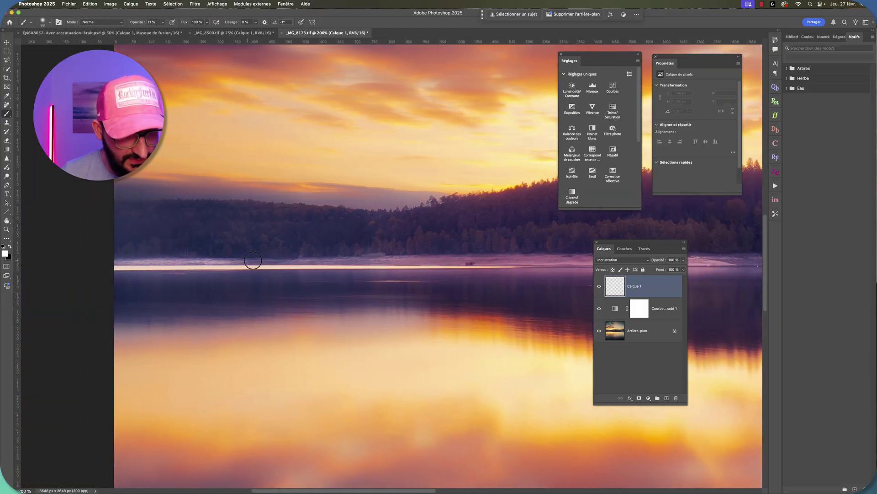
left_click_drag(330, 261, 510, 261)
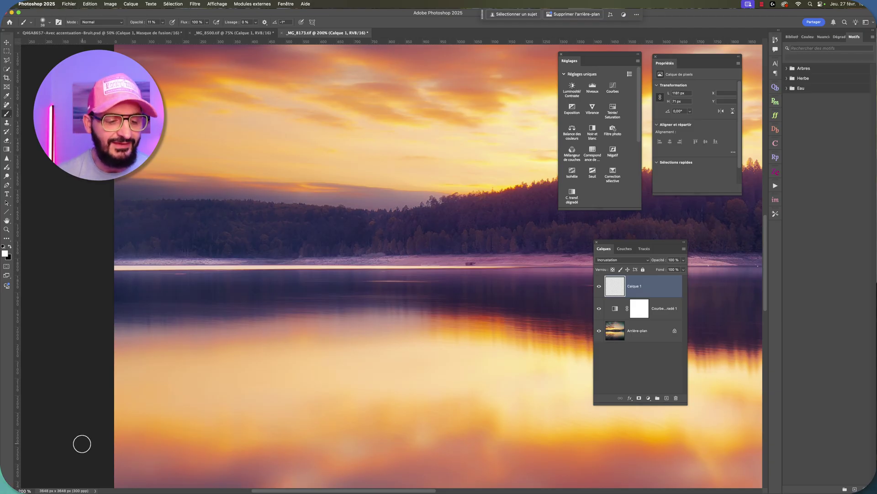
scroll(82, 444, "down", 5)
scroll(55, 462, "down", 2)
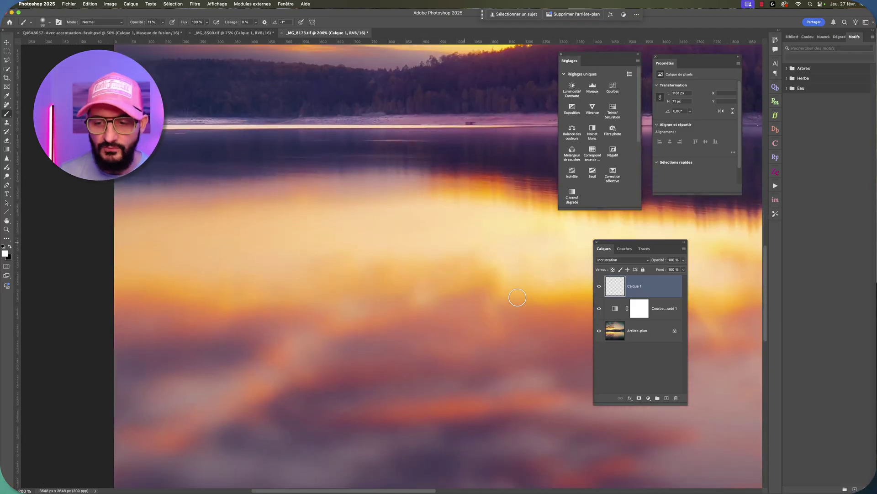
key("Delete")
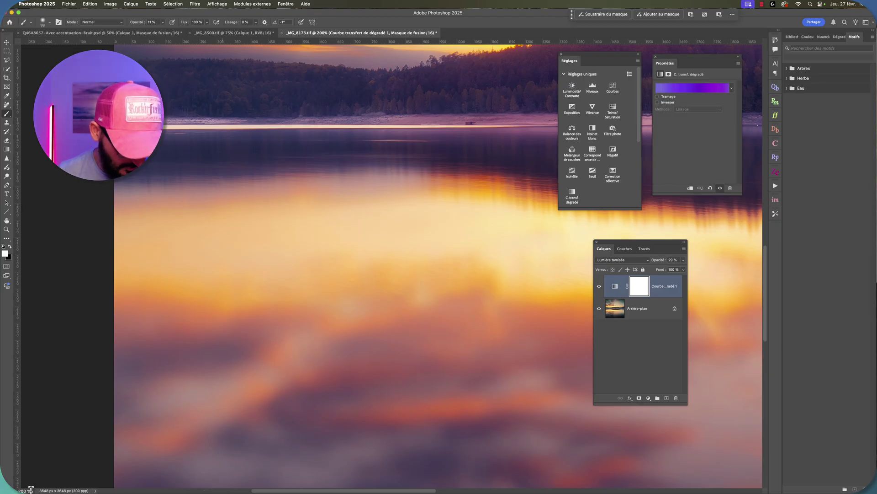
- Zoom out and open a second view of _MG_8173.tif via Nouvelle fenêtre
key("Return")
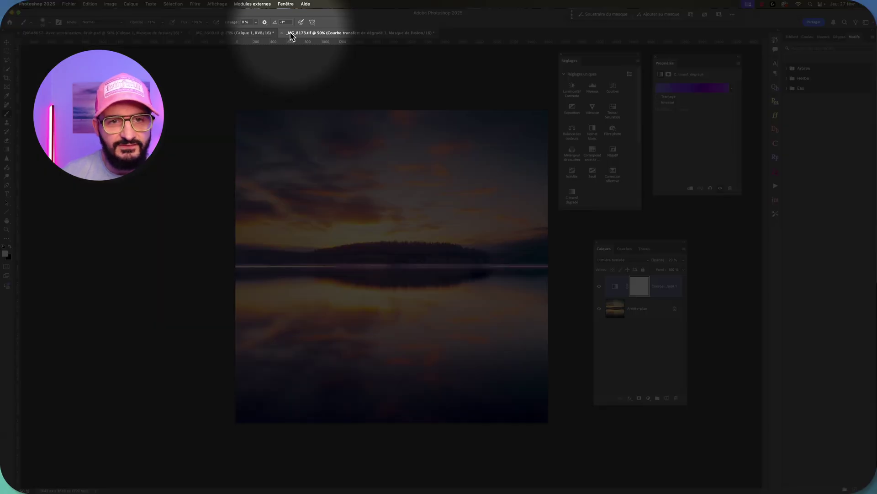
left_click(285, 5)
mouse_move(290, 13)
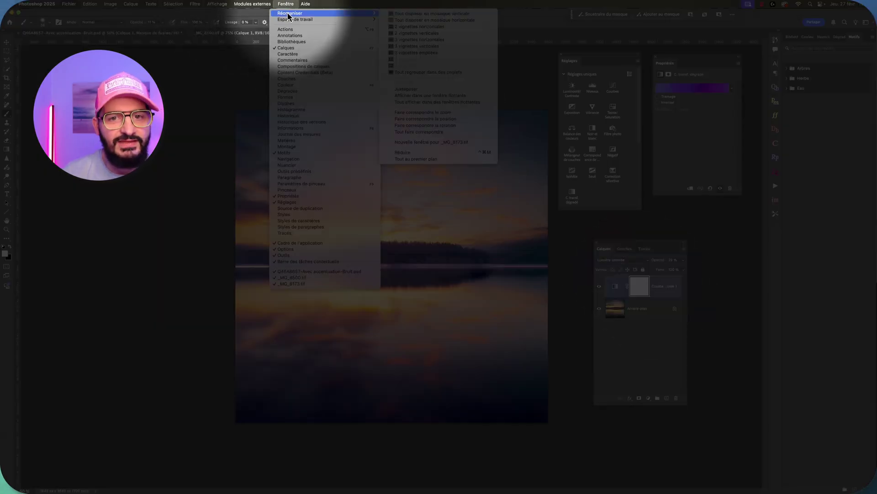
left_click(413, 6)
left_click(305, 4)
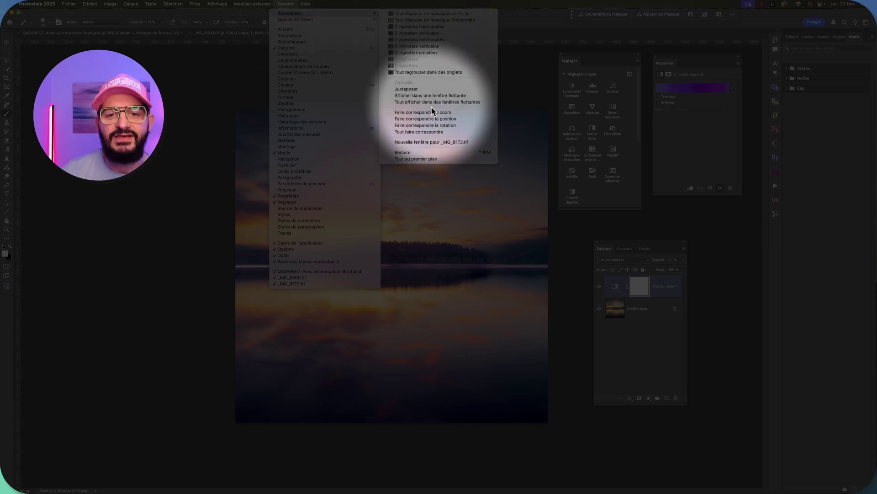
left_click(429, 143)
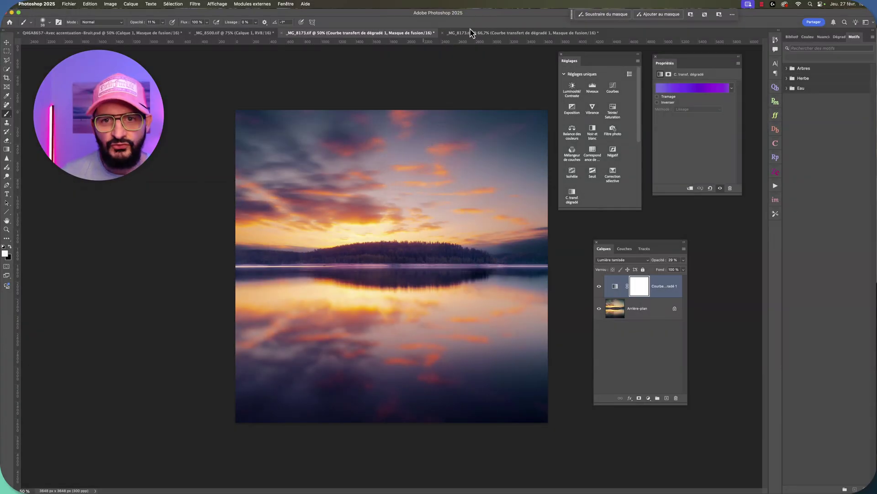
- Compare the two views and tile them as 2 vignettes verticales
left_click(470, 32)
left_click(409, 33)
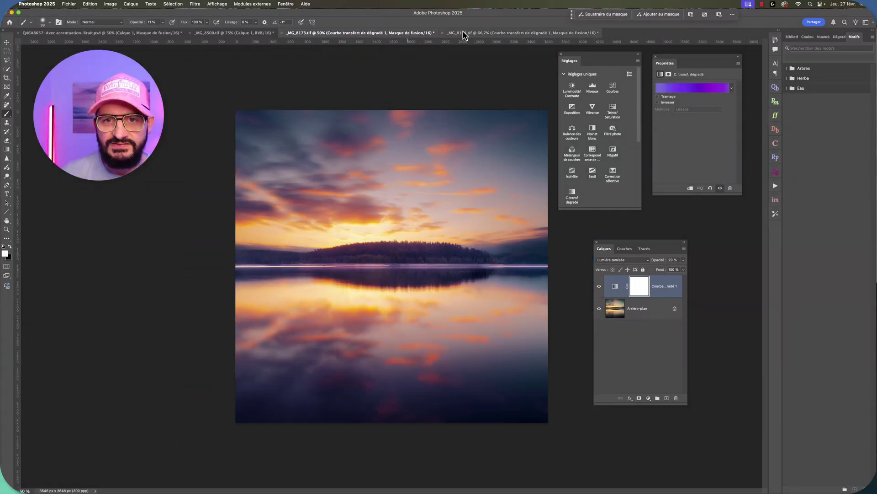
left_click(461, 33)
left_click(401, 33)
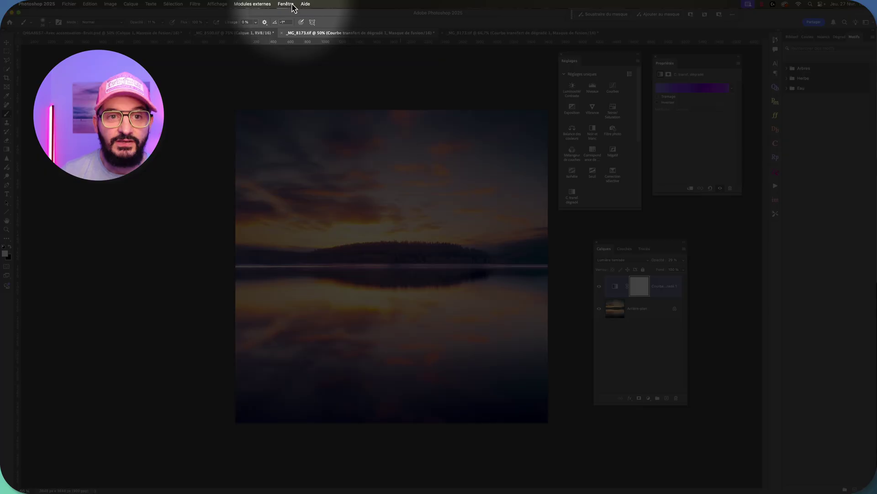
left_click(286, 3)
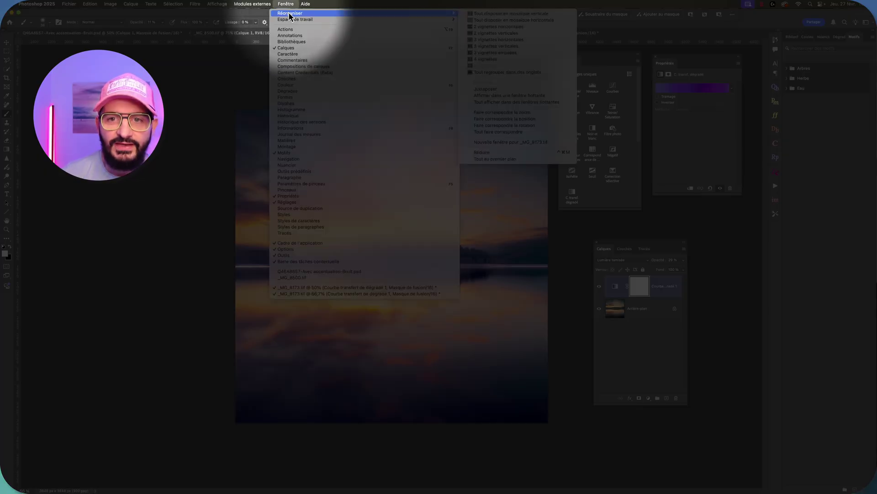
mouse_move(290, 13)
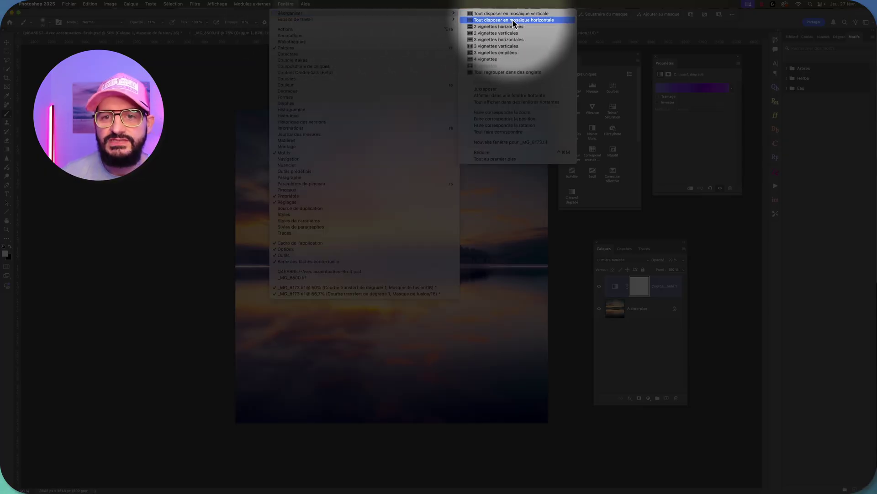
left_click(508, 34)
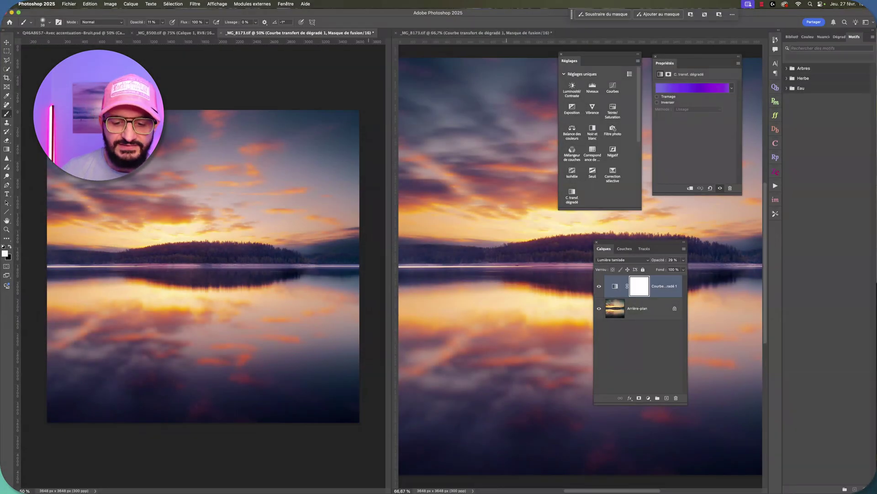
- Set the right-hand view's zoom to 50%
left_click(409, 490)
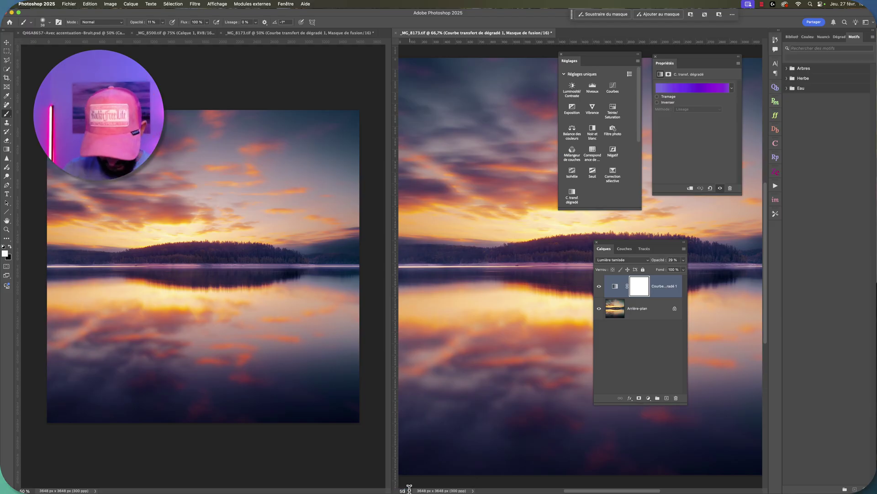
type("50")
key("Return")
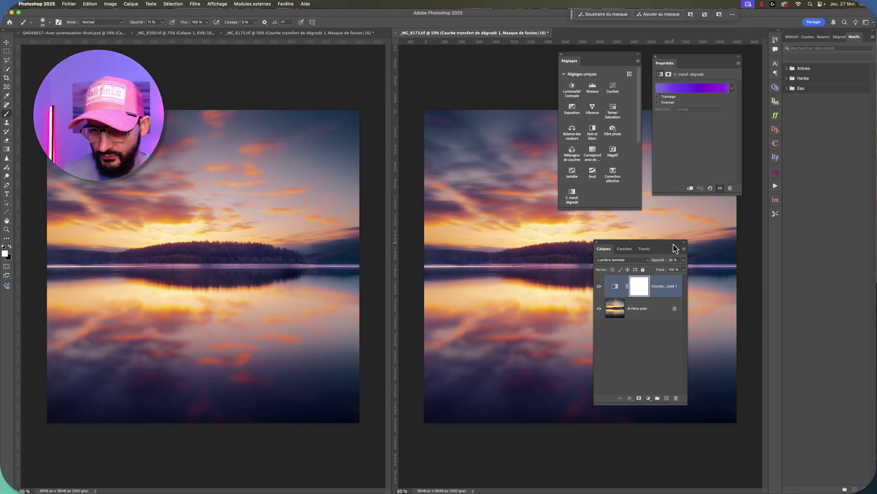
- Dock Layers and Properties in the right sidebar and collapse Réglages into the panel strip
left_click_drag(668, 247, 823, 103)
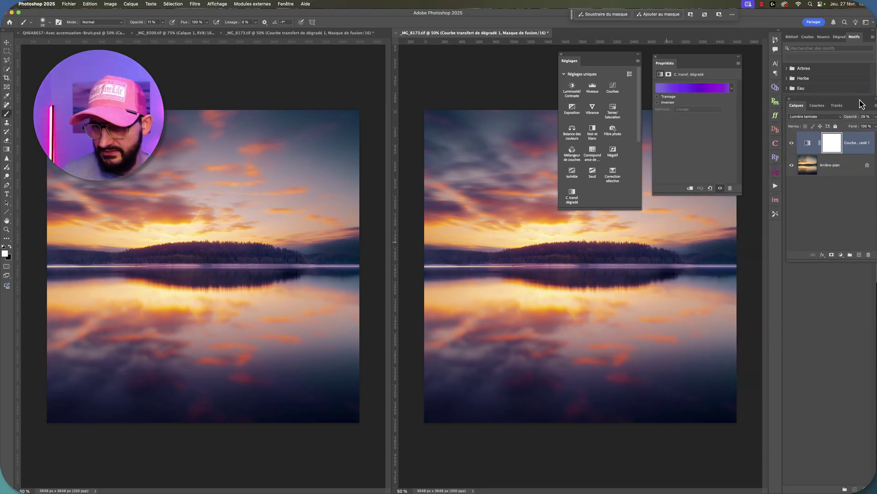
left_click_drag(689, 62, 826, 279)
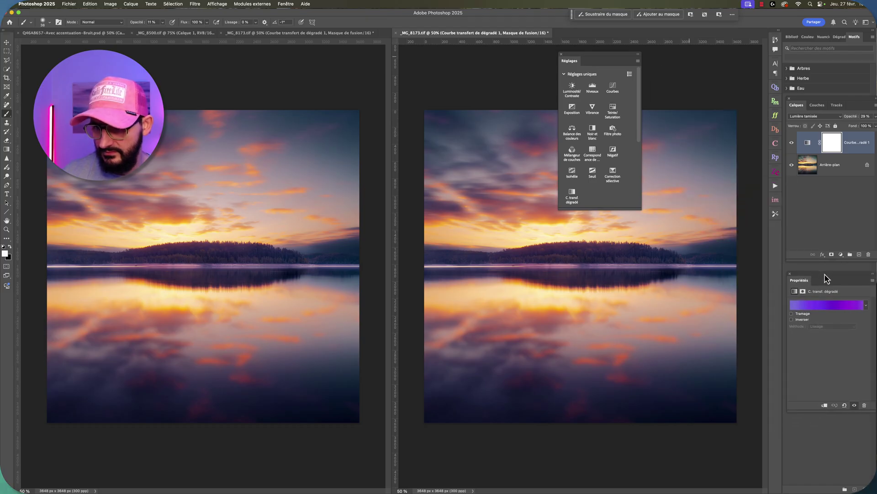
left_click_drag(608, 58, 741, 343)
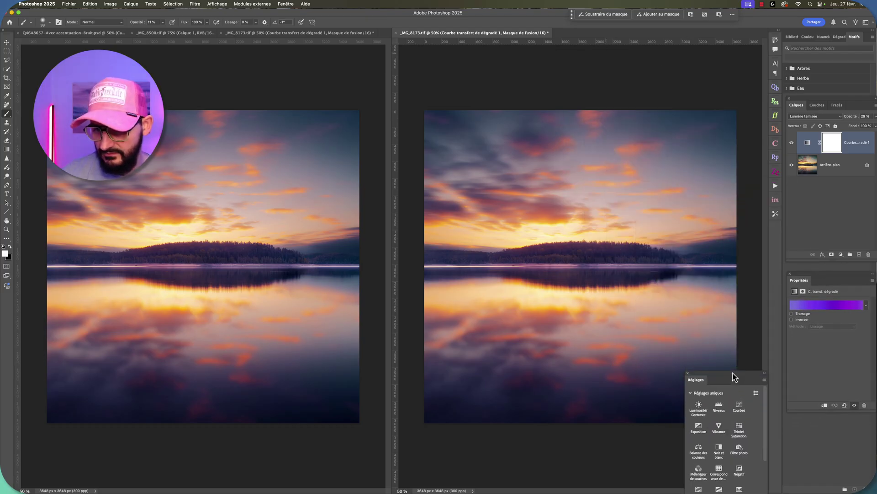
left_click(771, 338)
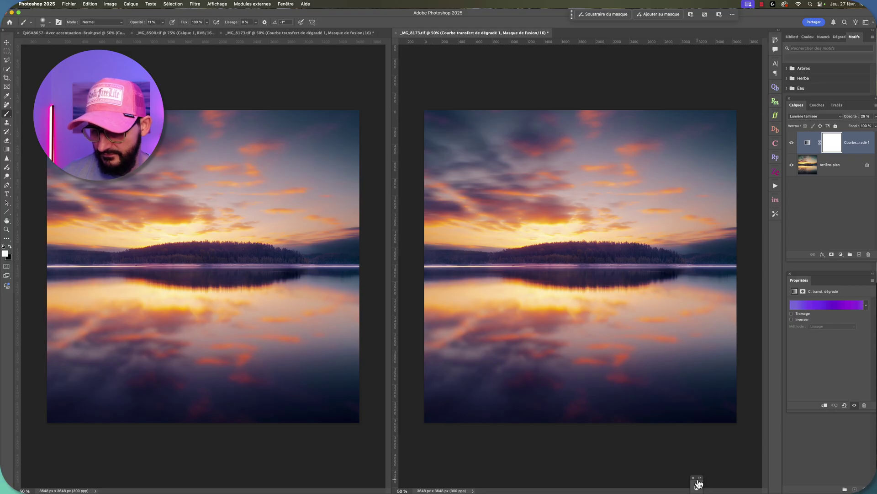
left_click_drag(694, 486, 755, 362)
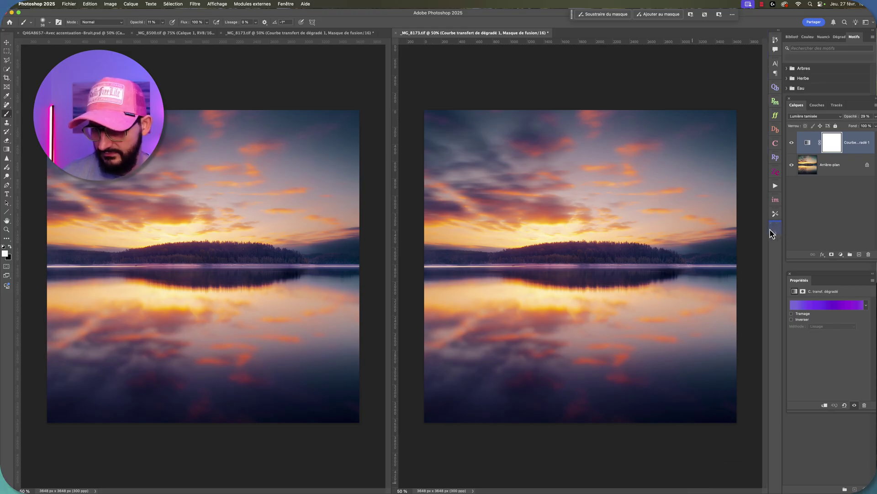
left_click_drag(773, 233, 772, 230)
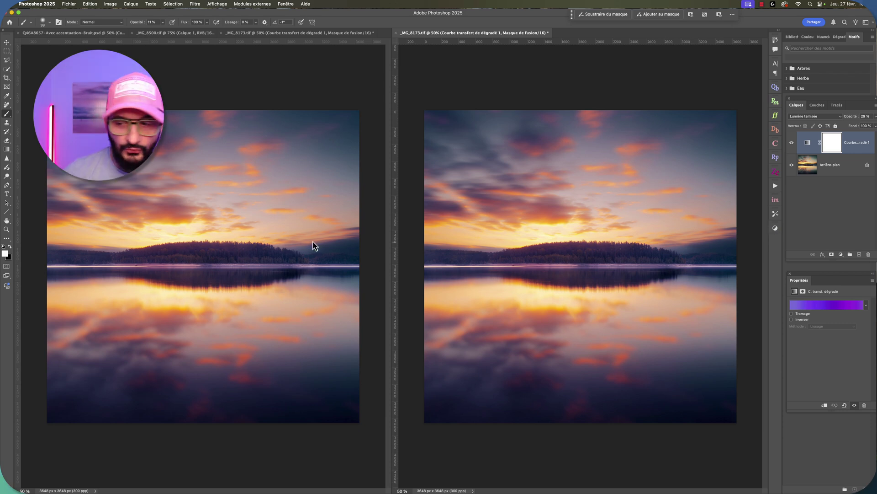
- Add a new layer above the gradient map with Incrustation blend mode
left_click(859, 254)
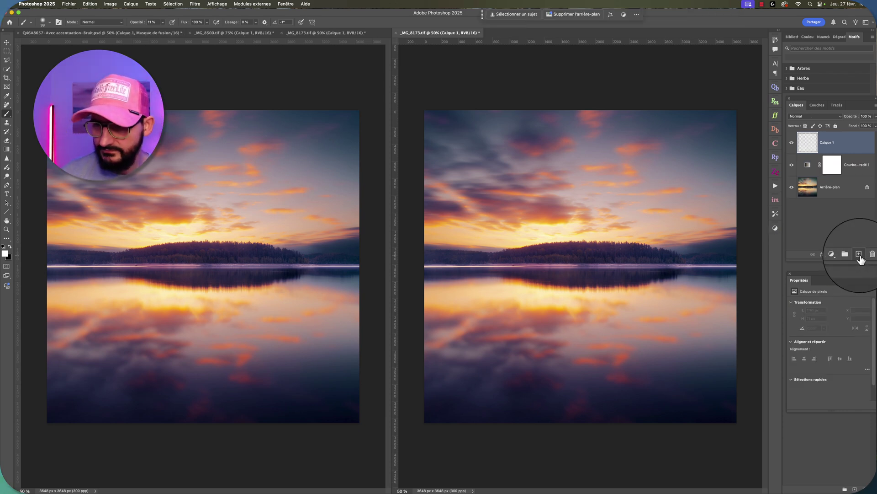
left_click(811, 117)
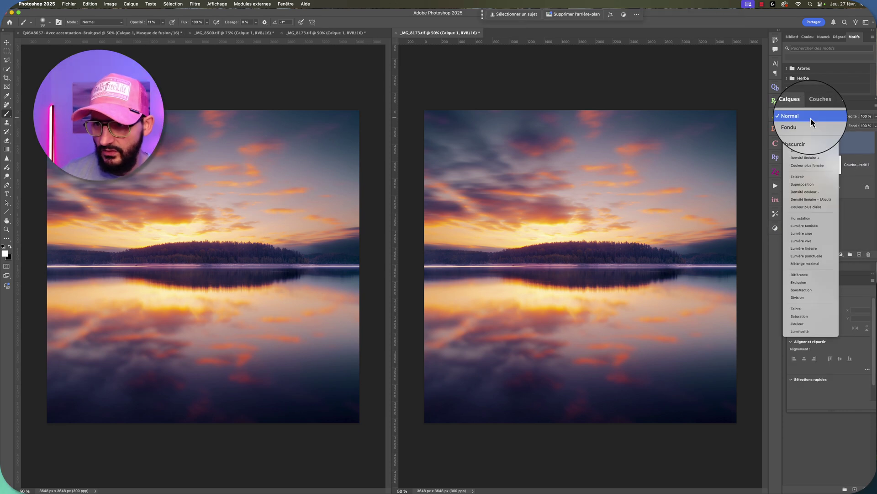
left_click(819, 224)
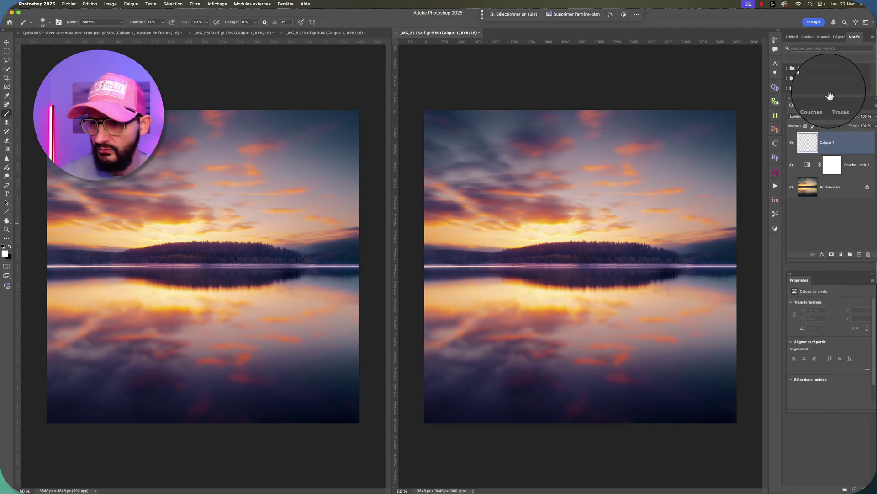
left_click(809, 116)
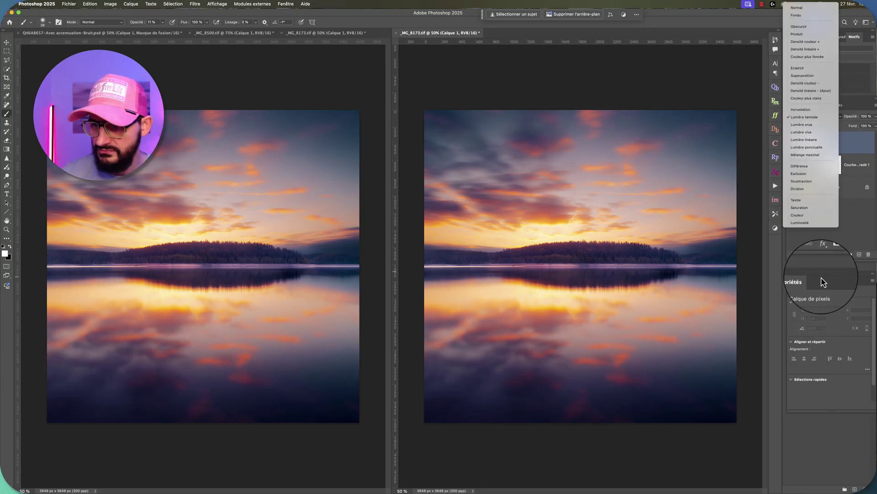
left_click(812, 112)
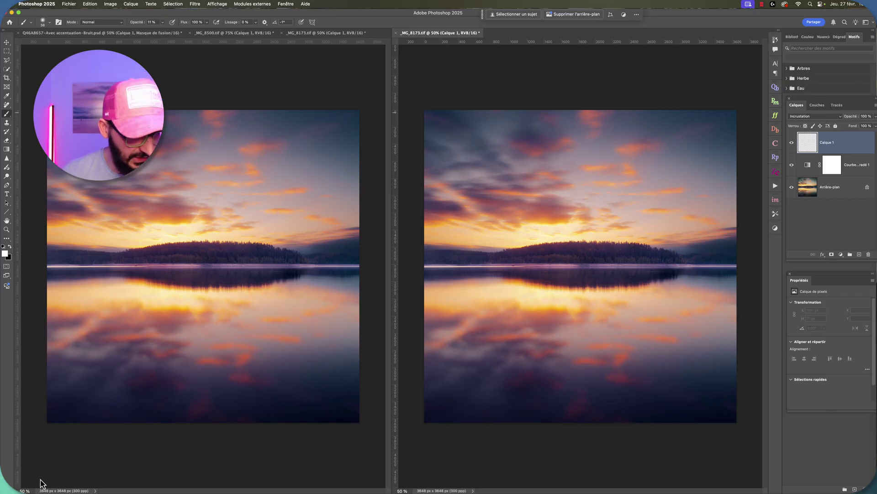
- Zoom the left view to 200% and pan to the shoreline
left_click(25, 490)
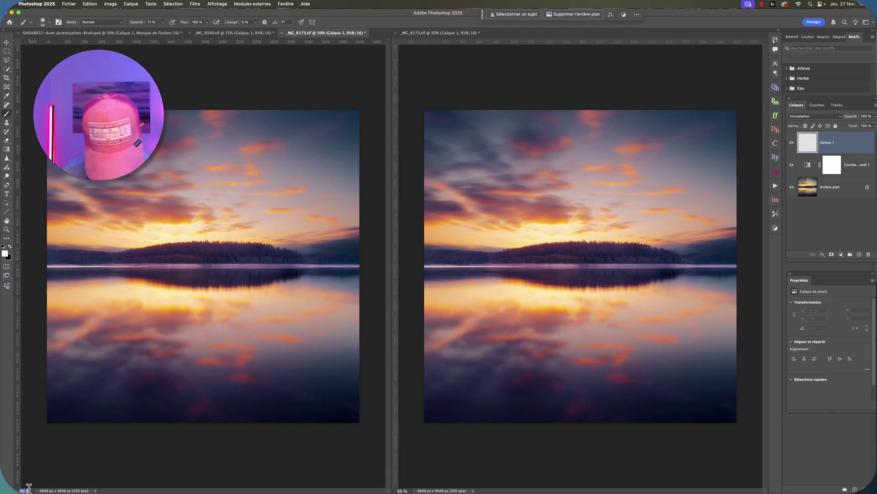
type("200")
key("Return")
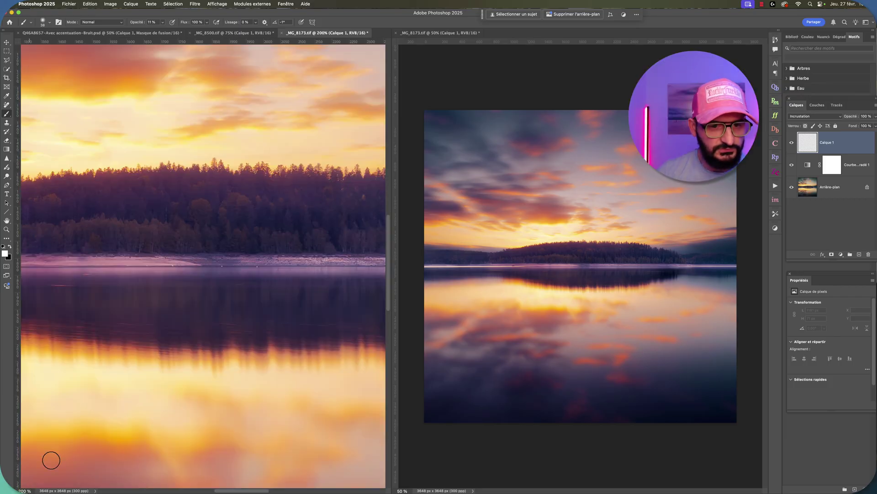
scroll(155, 302, "left", 5)
scroll(155, 302, "left", 5)
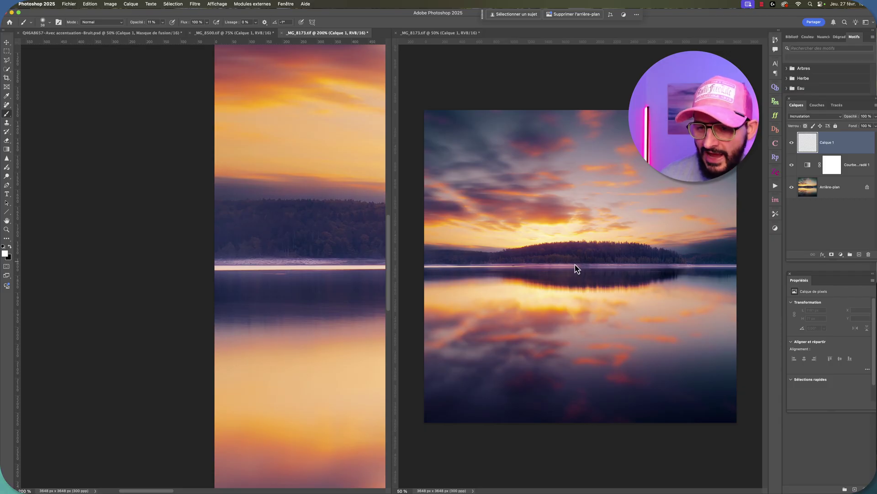
scroll(293, 244, "right", 5)
scroll(293, 244, "down", 2)
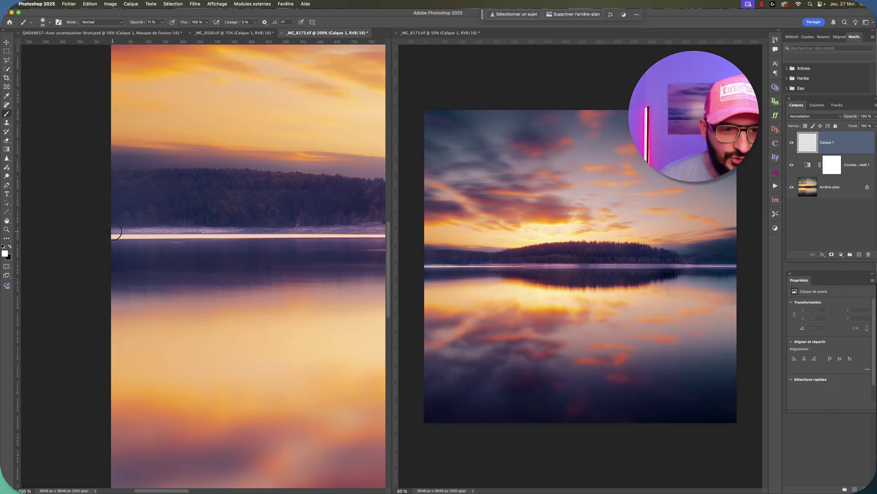
- Paint soft white strokes along the shoreline to brighten the horizon
left_click_drag(113, 231, 210, 229)
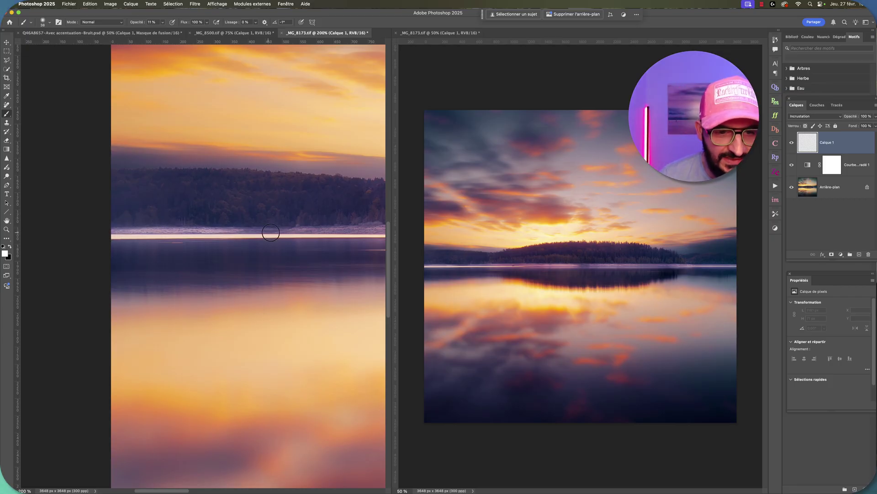
scroll(274, 229, "right", 5)
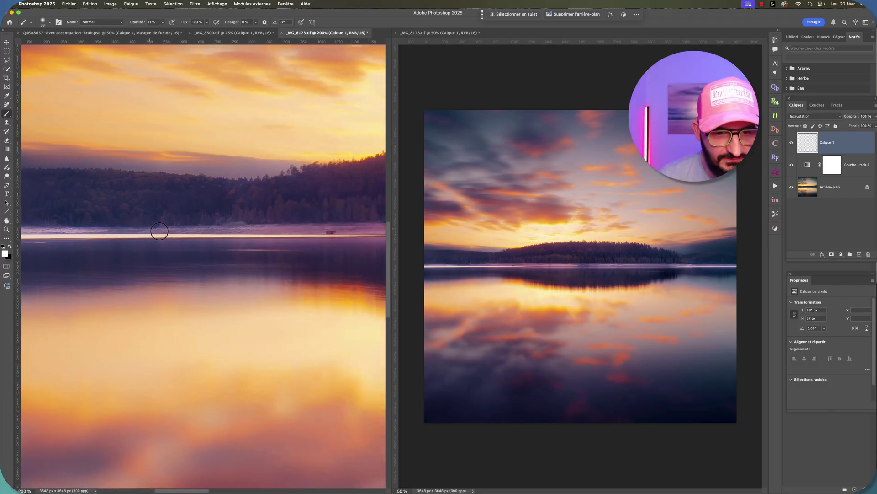
left_click_drag(160, 231, 337, 232)
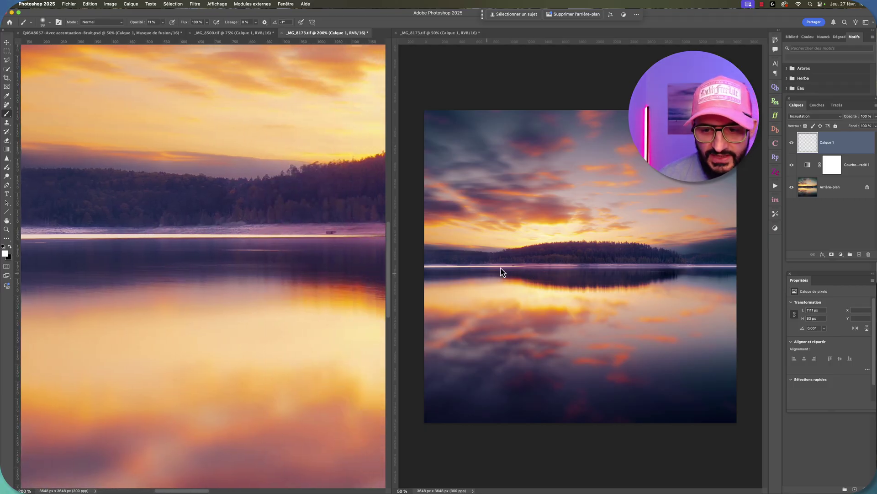
scroll(251, 235, "right", 10)
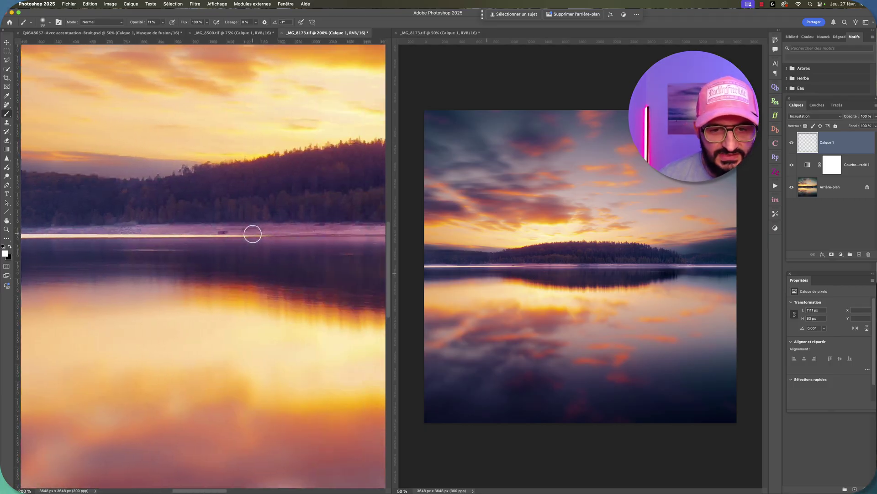
scroll(251, 235, "right", 10)
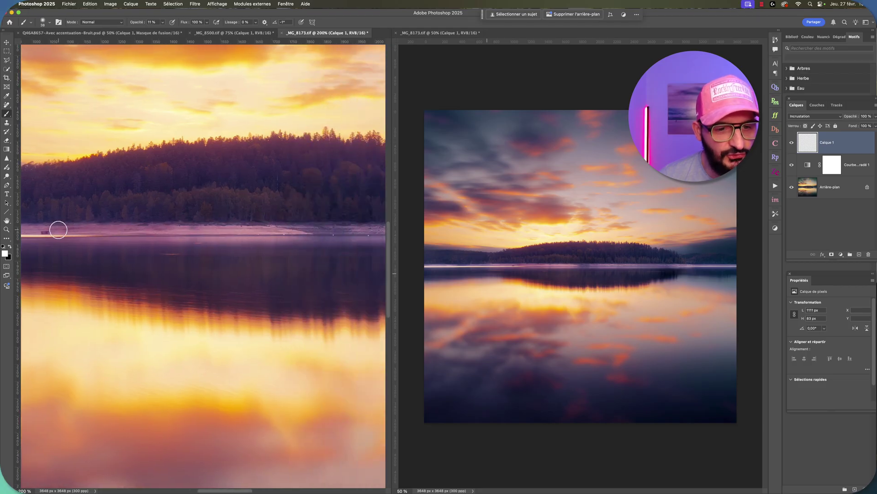
left_click_drag(58, 230, 277, 233)
left_click_drag(95, 228, 187, 228)
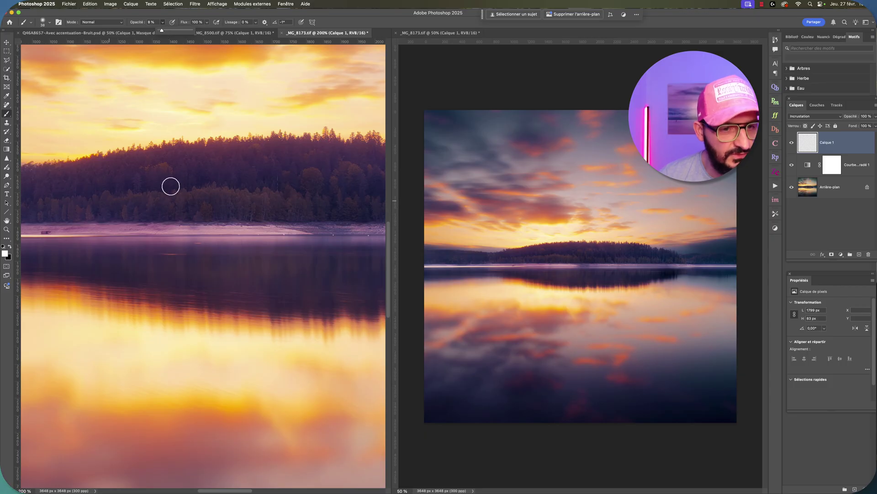
- Lightly brighten the treeline and carry the shoreline glow to the right edge
left_click_drag(123, 199, 132, 200)
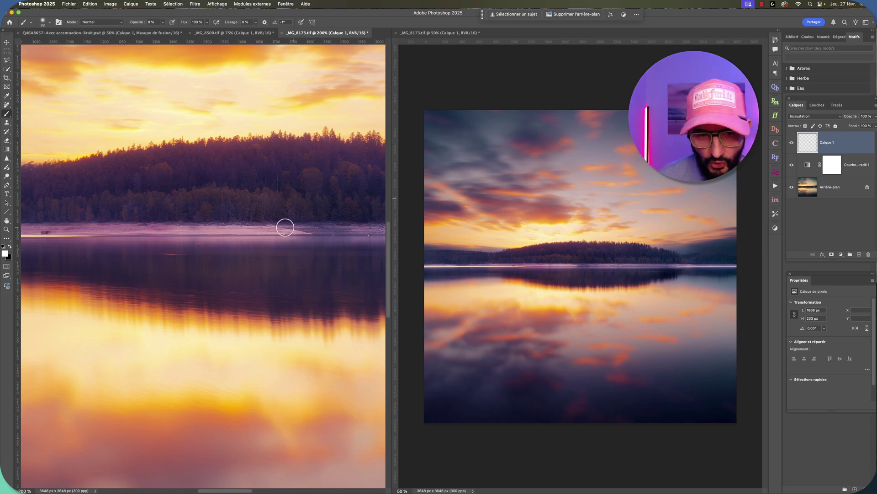
scroll(256, 224, "right", 3)
scroll(237, 229, "right", 3)
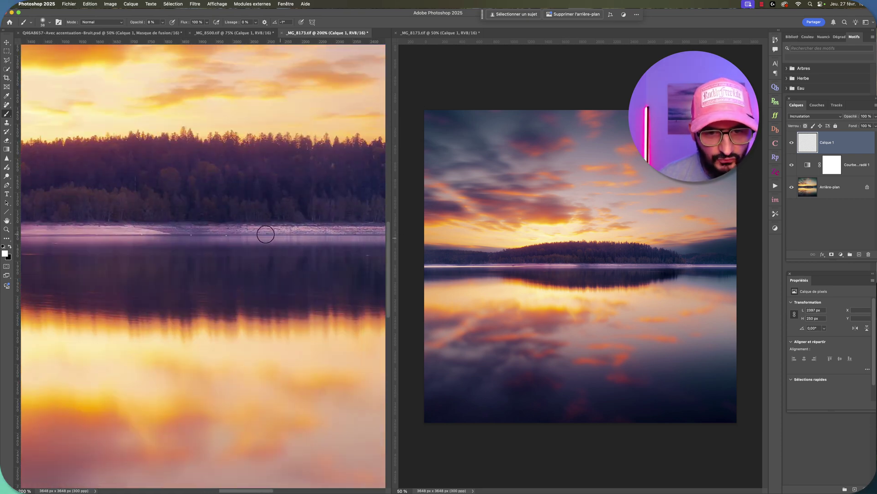
scroll(256, 234, "right", 5)
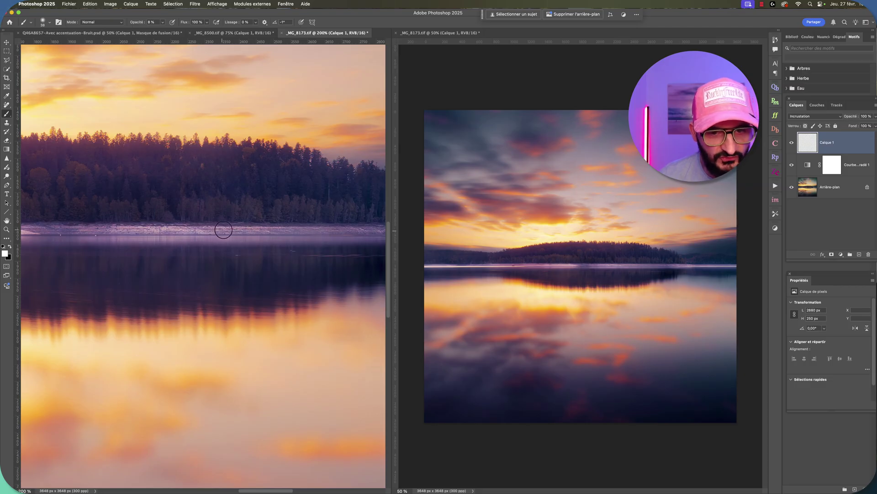
scroll(315, 232, "right", 5)
mouse_move(160, 230)
left_mouse_down()
mouse_move(341, 229)
mouse_move(197, 232)
left_mouse_up()
scroll(302, 230, "right", 4)
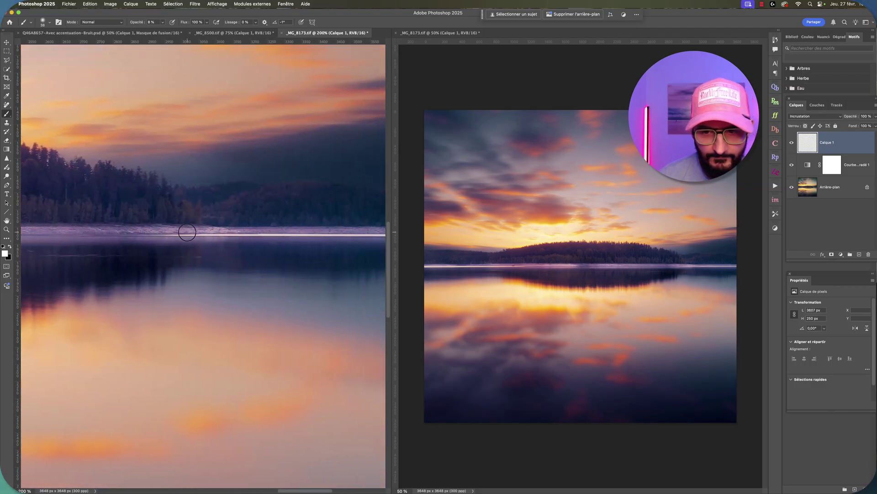
scroll(311, 232, "left", 2)
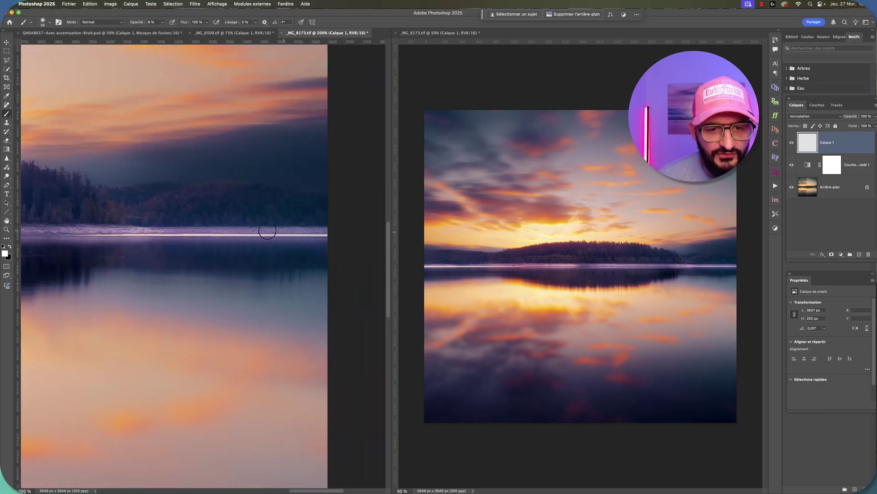
left_click_drag(280, 232, 327, 233)
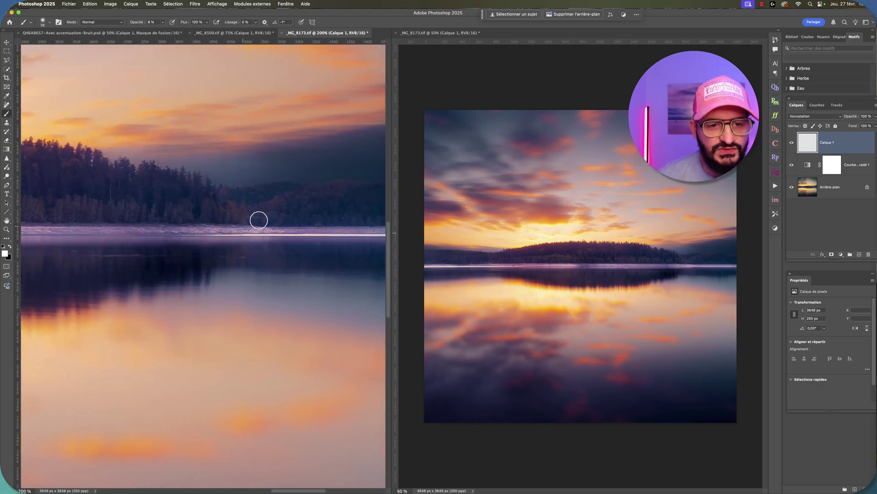
scroll(228, 179, "left", 4)
scroll(205, 181, "left", 3)
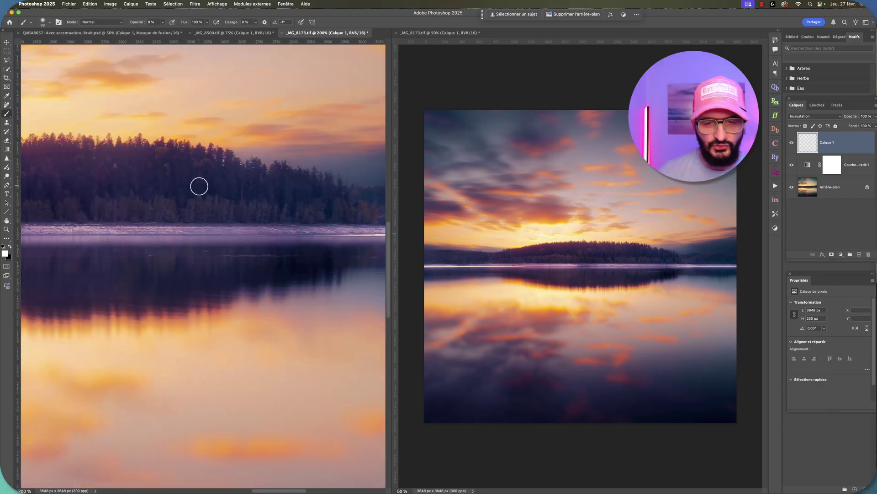
left_click(792, 144)
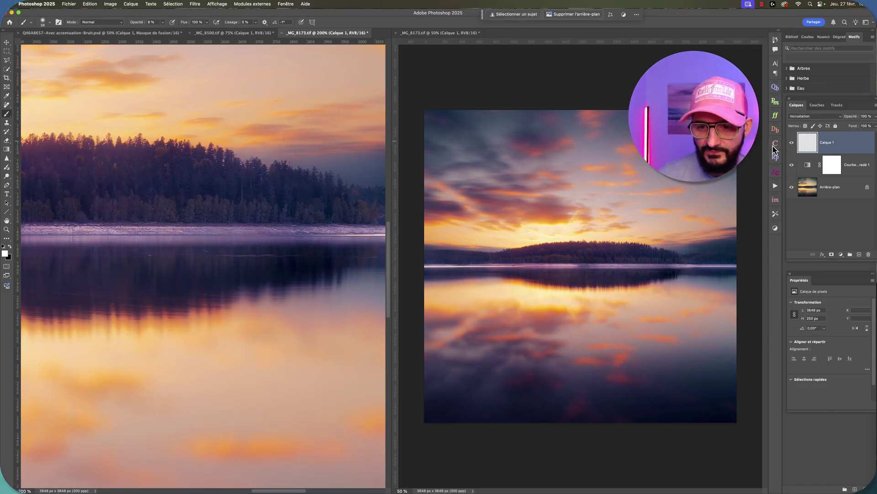
left_click(792, 144)
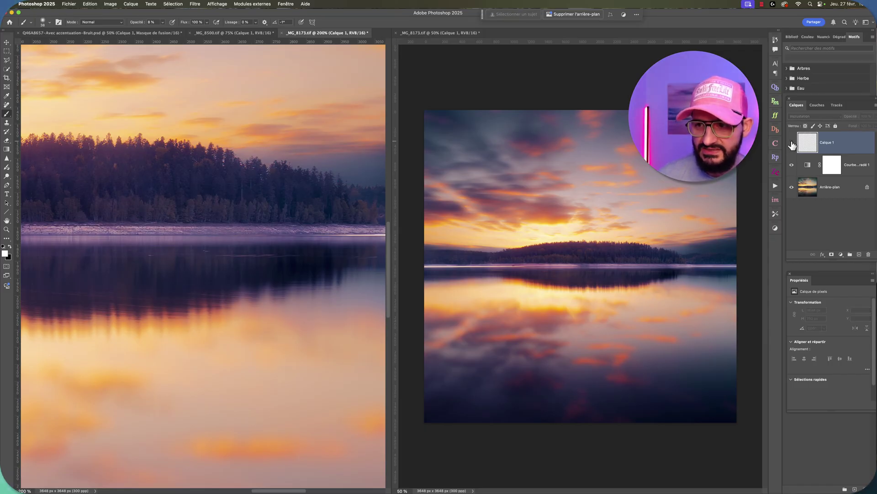
left_click(792, 144)
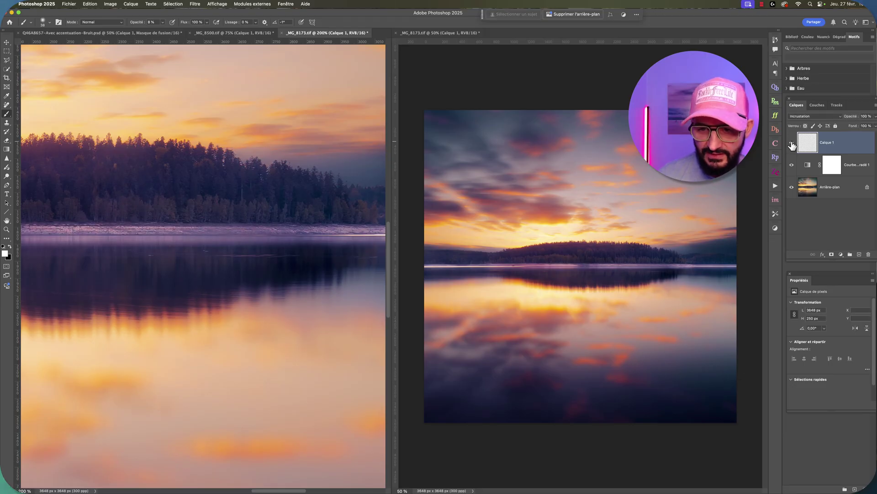
left_click(792, 143)
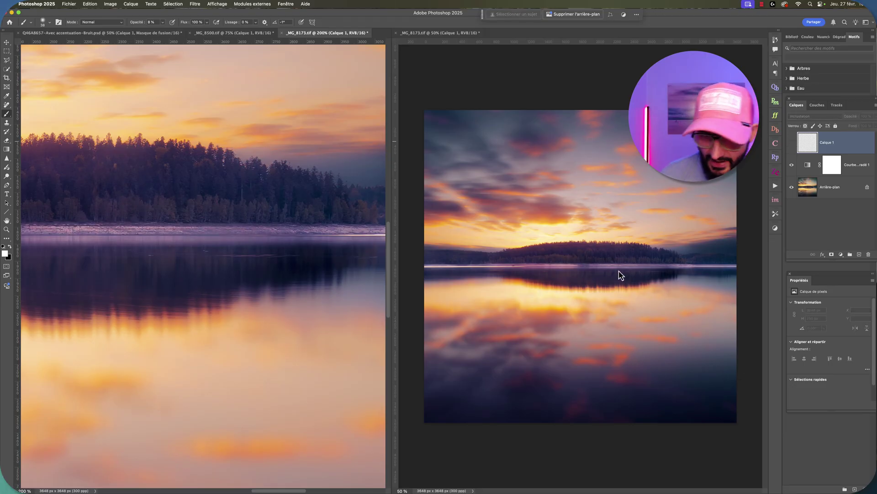
left_click(792, 144)
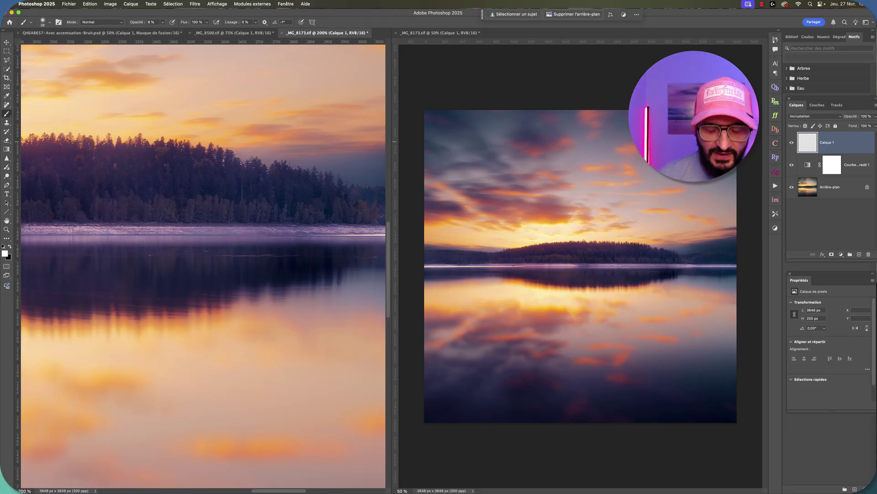
scroll(169, 228, "right", 5)
scroll(168, 229, "right", 5)
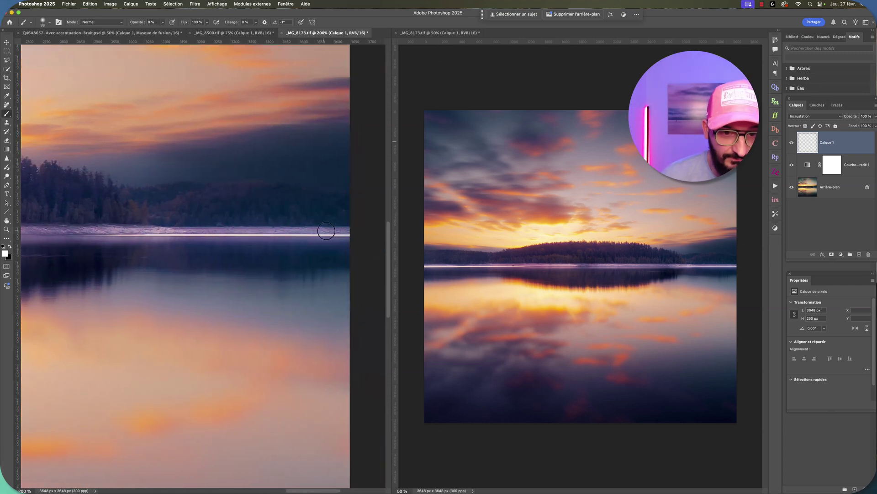
scroll(320, 219, "left", 8)
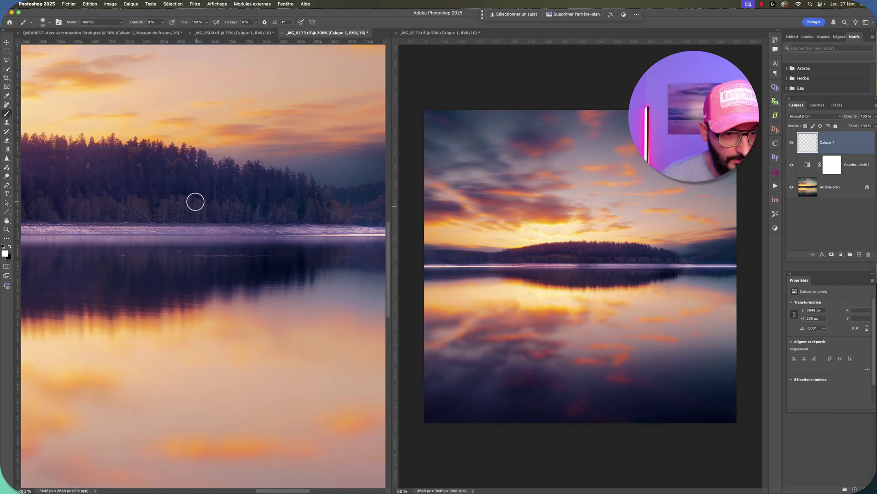
scroll(311, 186, "left", 3)
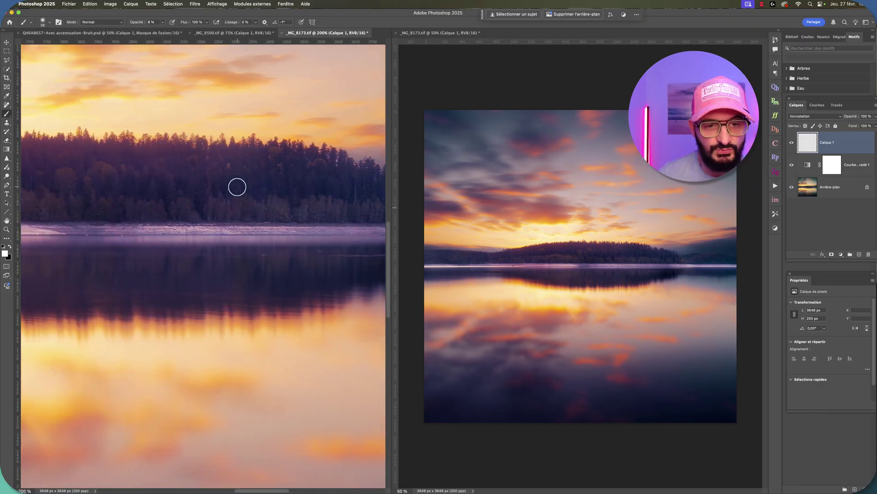
scroll(260, 188, "left", 3)
left_click(792, 143)
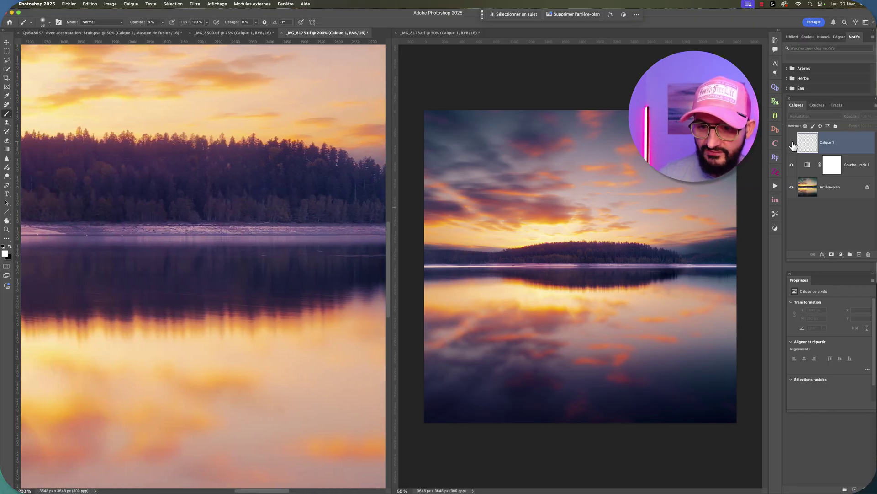
left_click(792, 143)
left_click(792, 142)
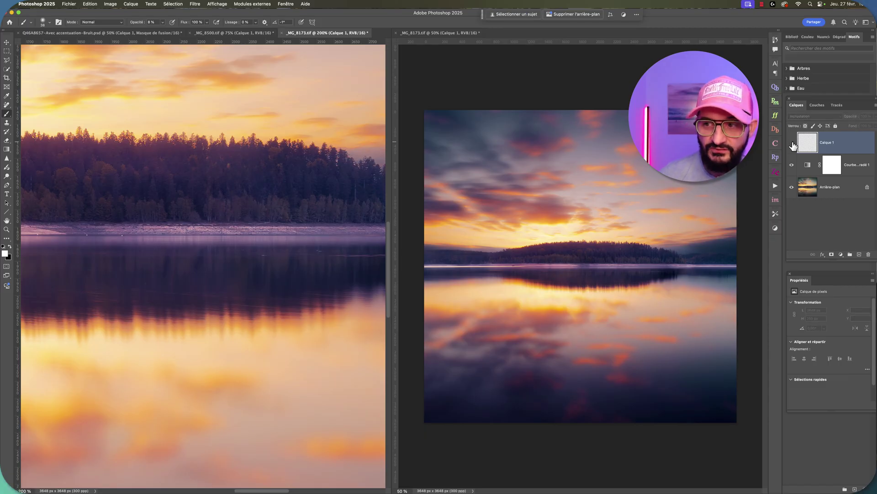
left_click(792, 143)
left_click(792, 143)
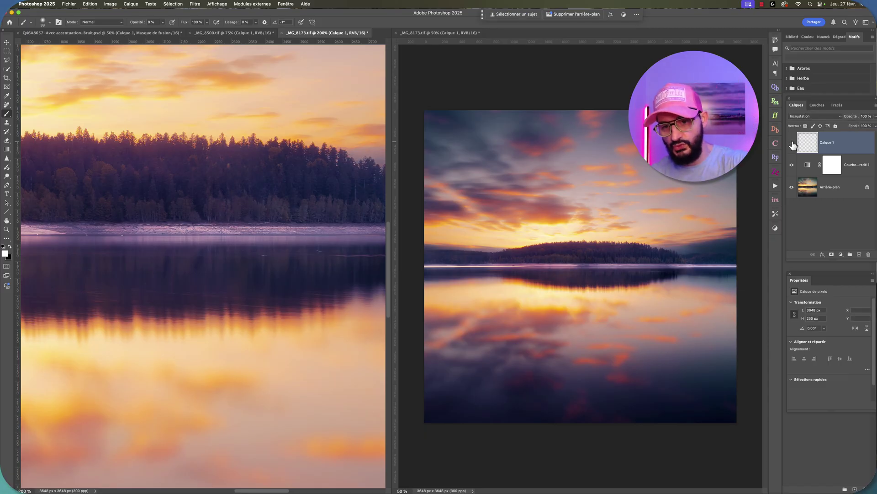
left_click(792, 142)
left_click(792, 142)
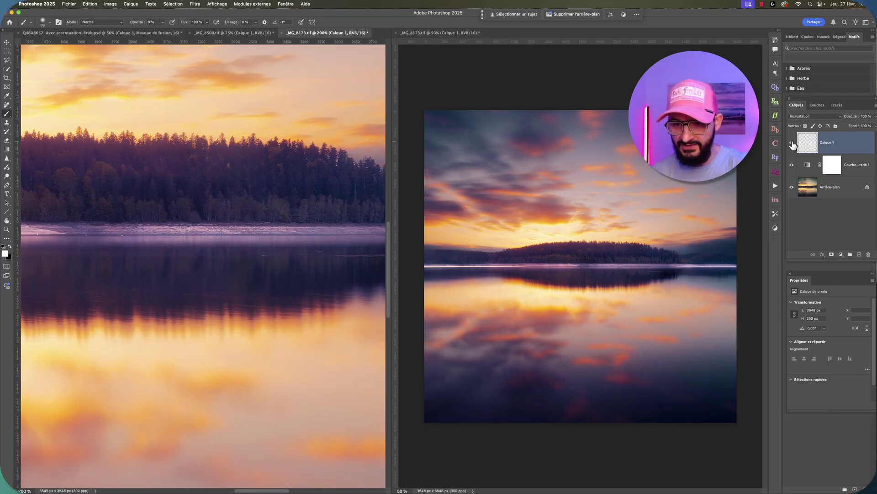
left_click(792, 143)
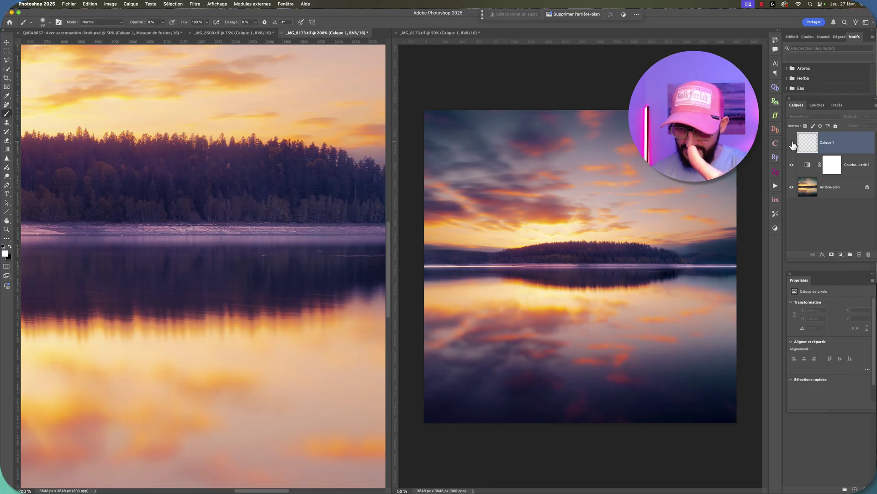
left_click(792, 143)
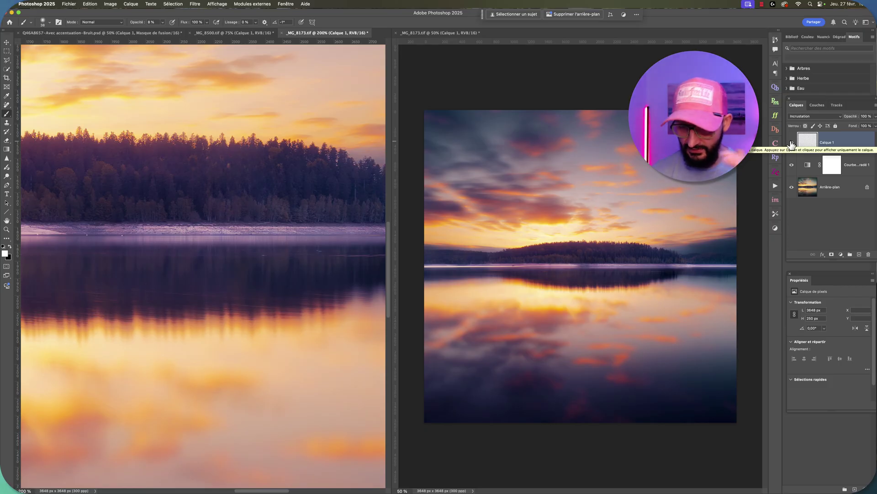
left_click(792, 143)
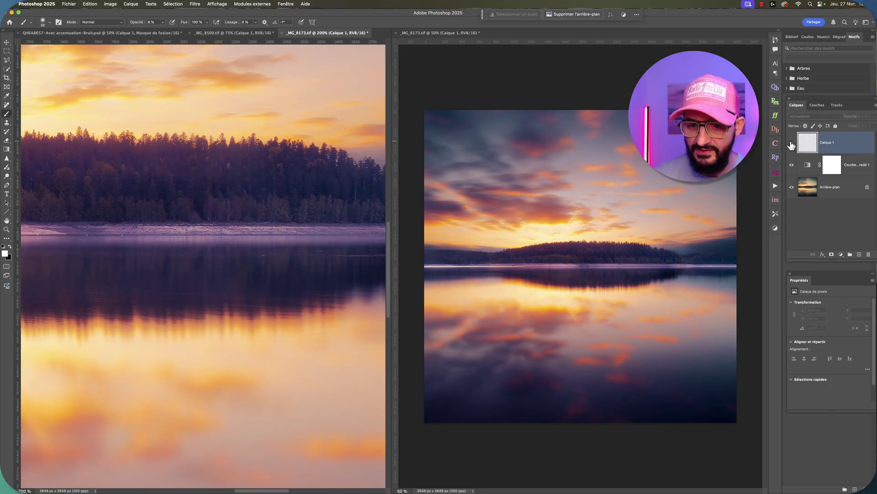
left_click(792, 144)
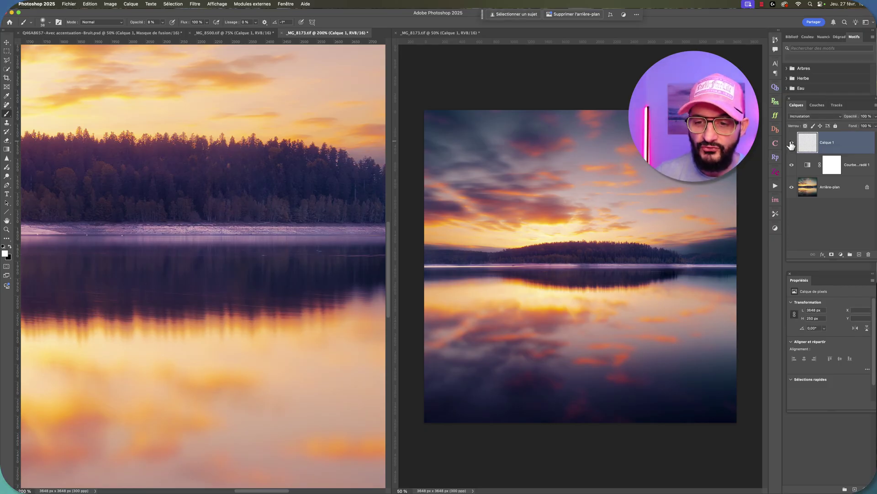
left_click(792, 144)
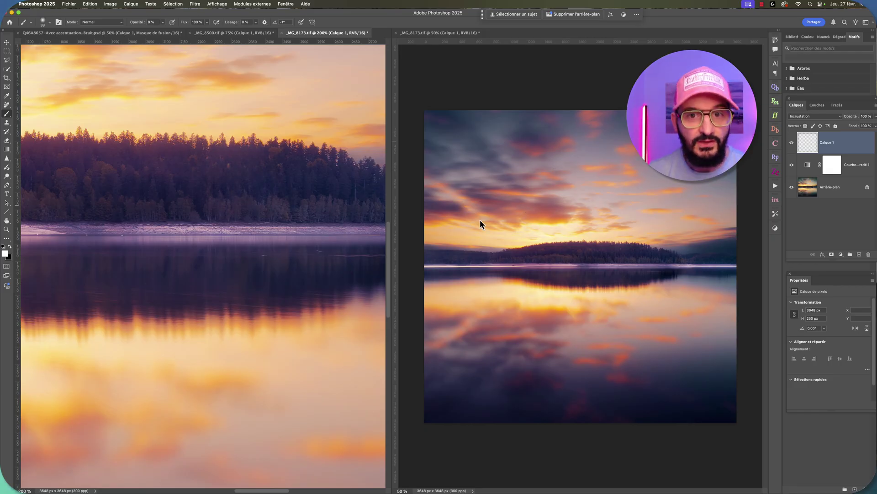
- Close the duplicate _MG_8173.tif @ 50% window and set the zoom to 50%
left_click(396, 34)
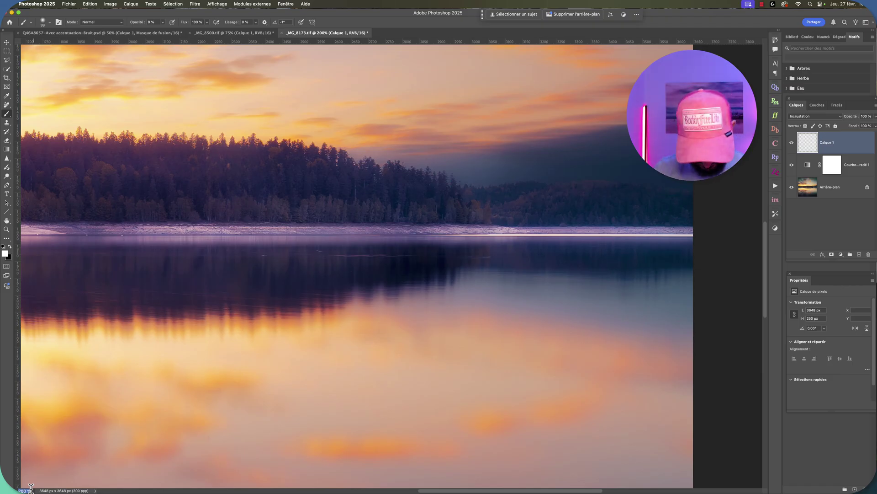
type("50")
key("Return")
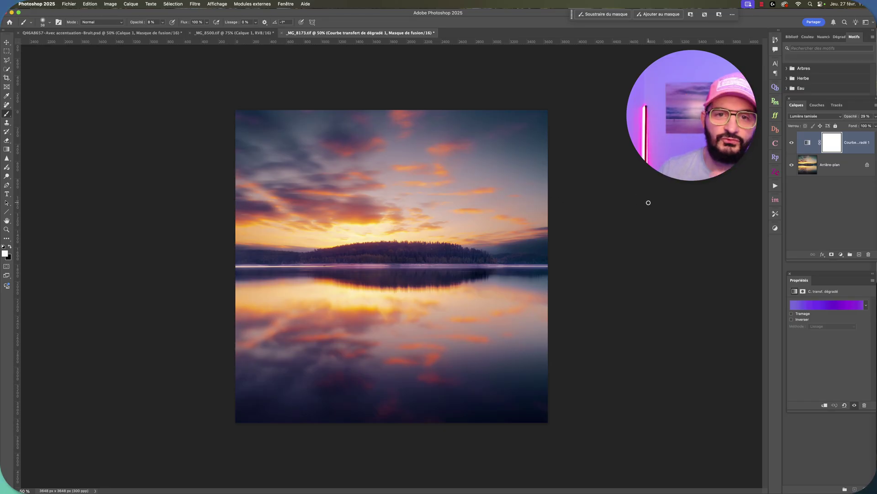
- Cycle through the open photos, return to _MG_8173, and open Fichier > Scripts
left_click(91, 33)
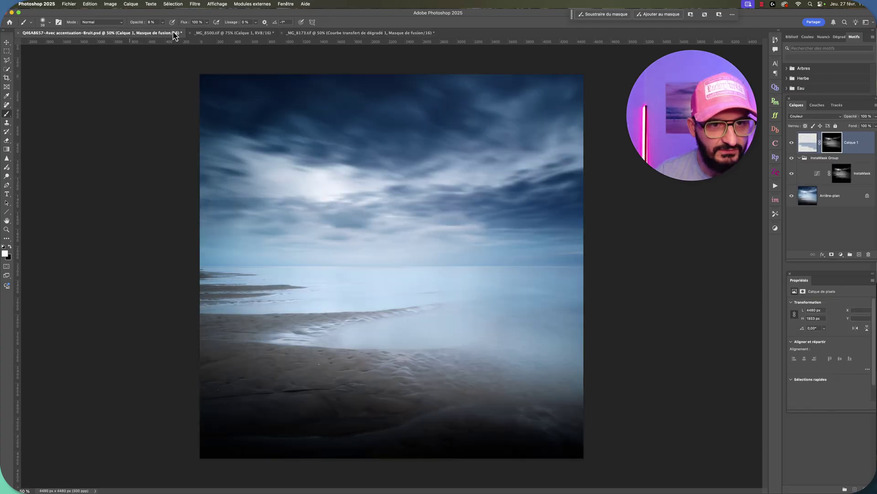
left_click(234, 33)
left_click(322, 33)
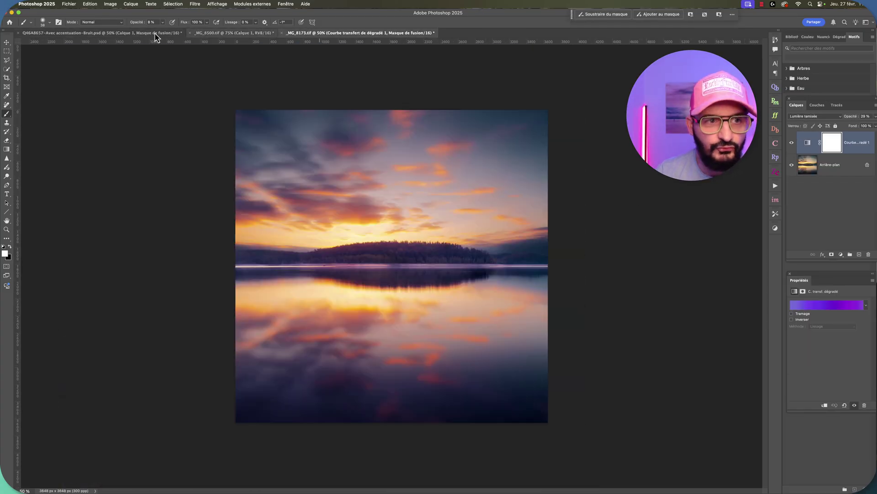
left_click(111, 34)
left_click(221, 34)
left_click(313, 34)
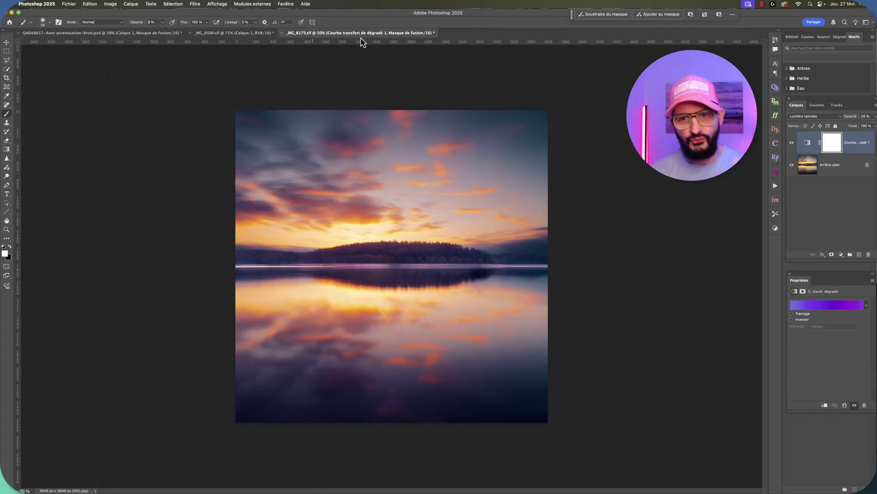
left_click(89, 5)
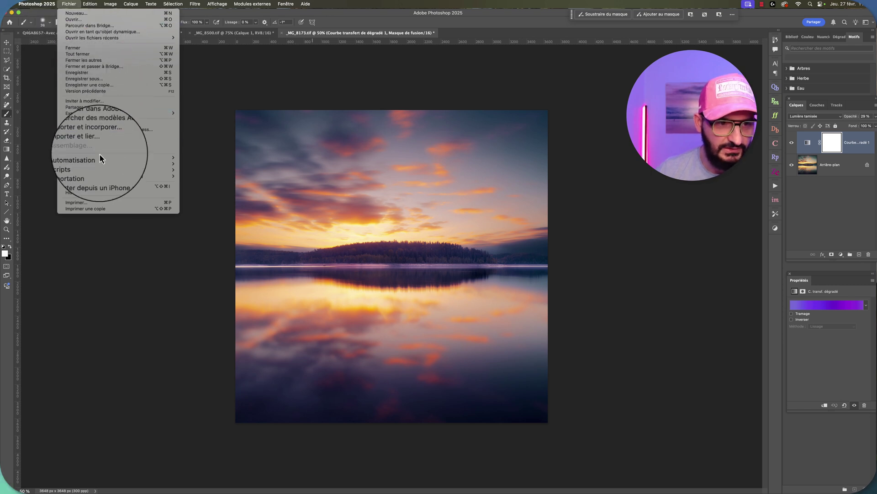
mouse_move(72, 163)
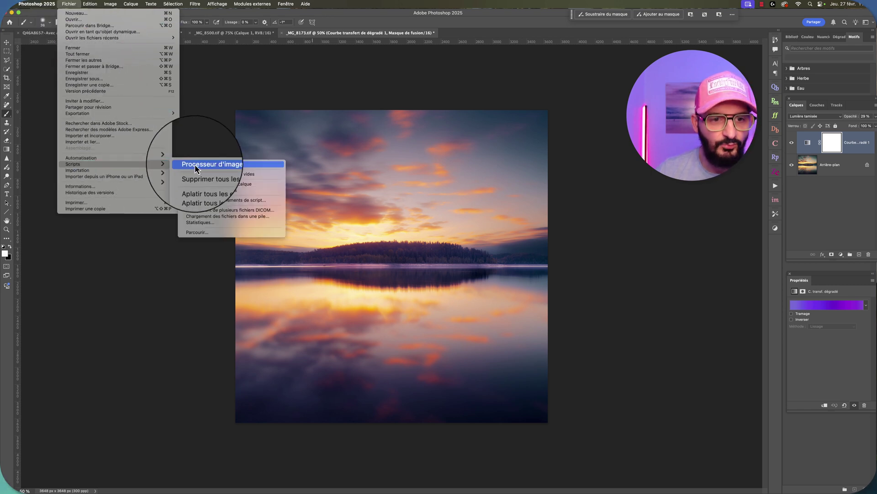
- Run Image Processor on the open images, saving them as quality 12 JPEGs
left_click(197, 166)
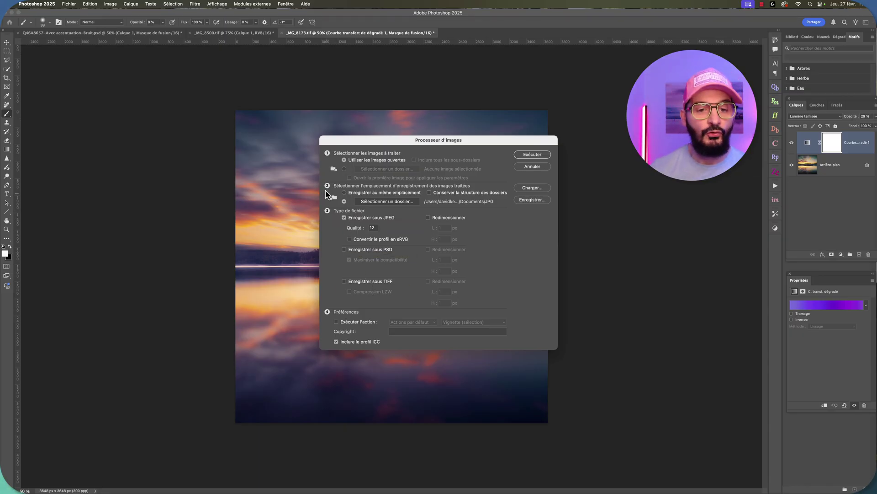
left_click(344, 218)
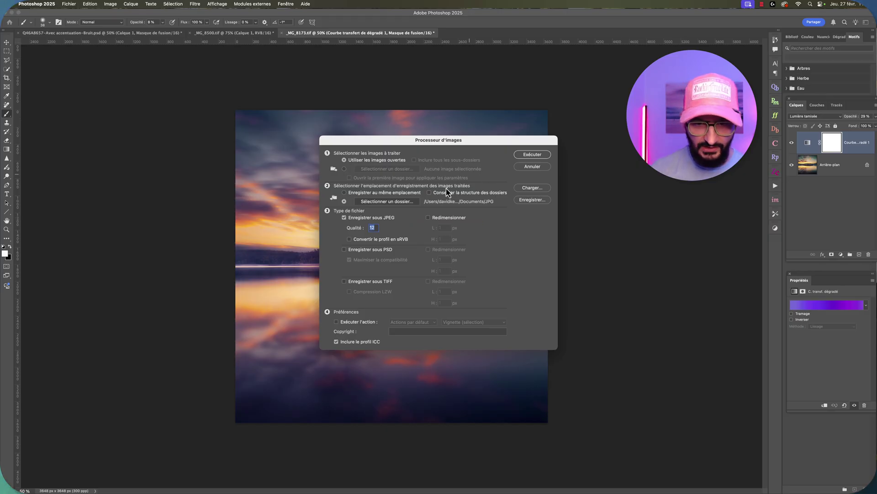
left_click(533, 154)
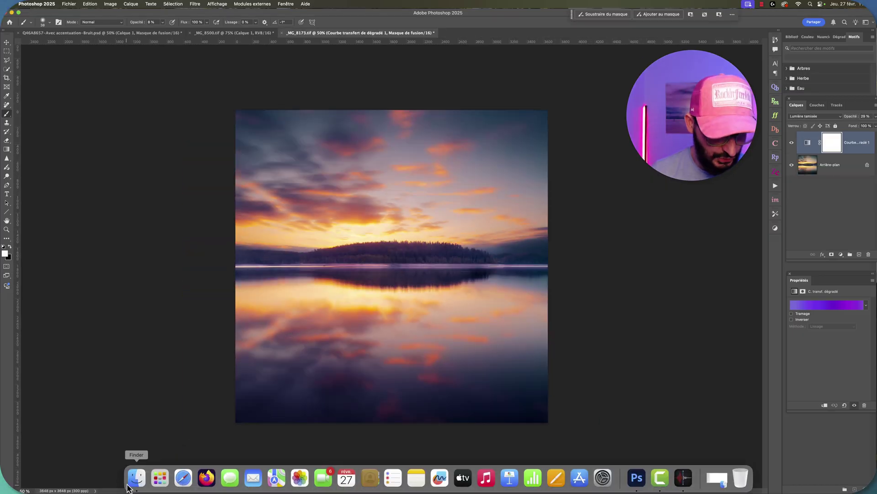
left_click(137, 482)
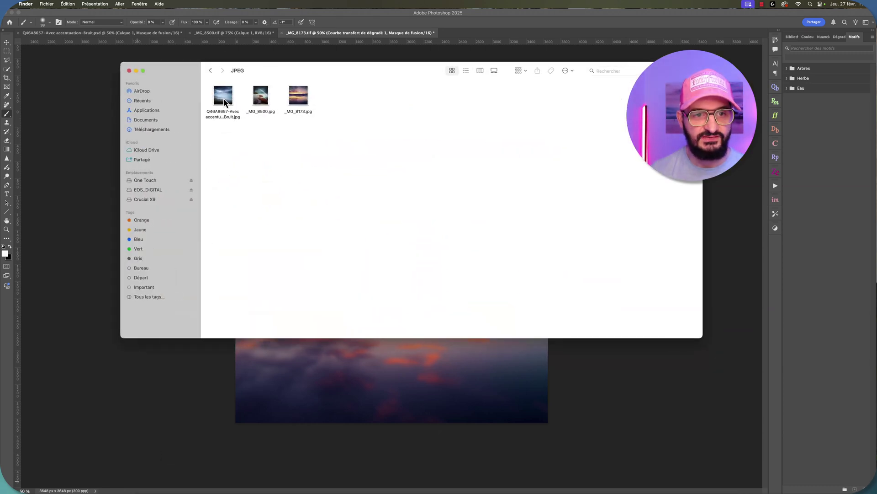
double_click(260, 95)
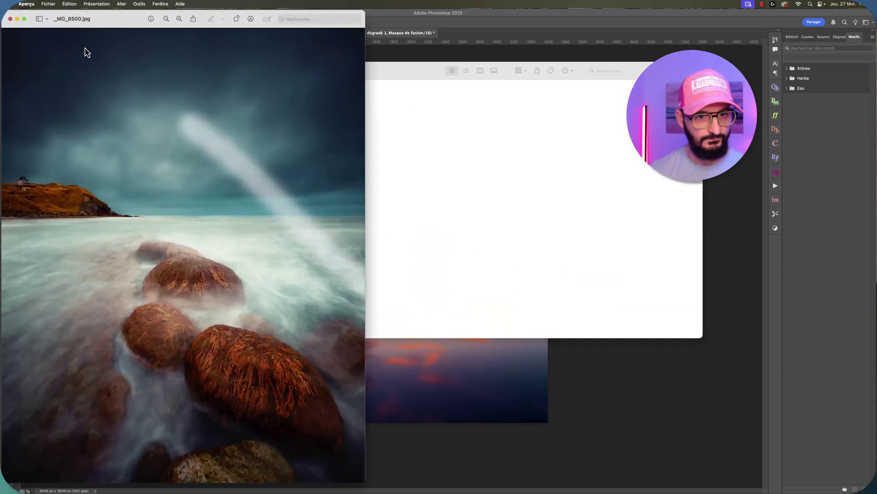
left_click(10, 19)
double_click(297, 95)
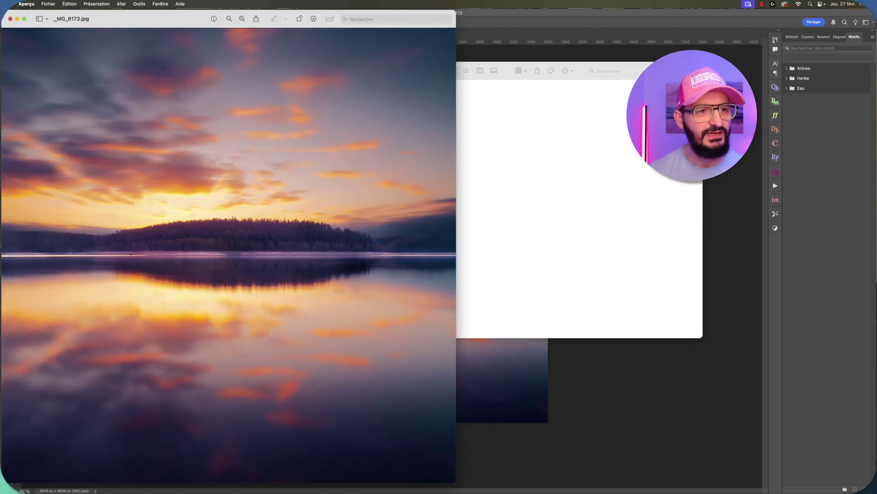
left_click(10, 19)
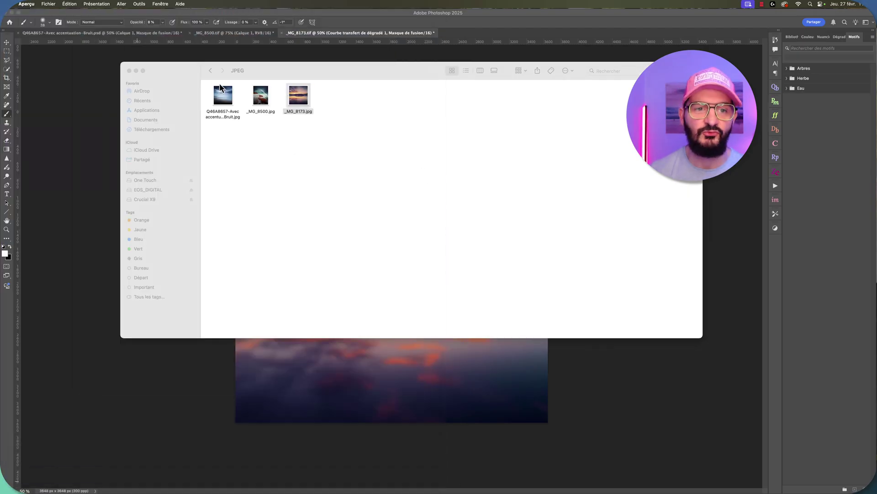
left_click(130, 71)
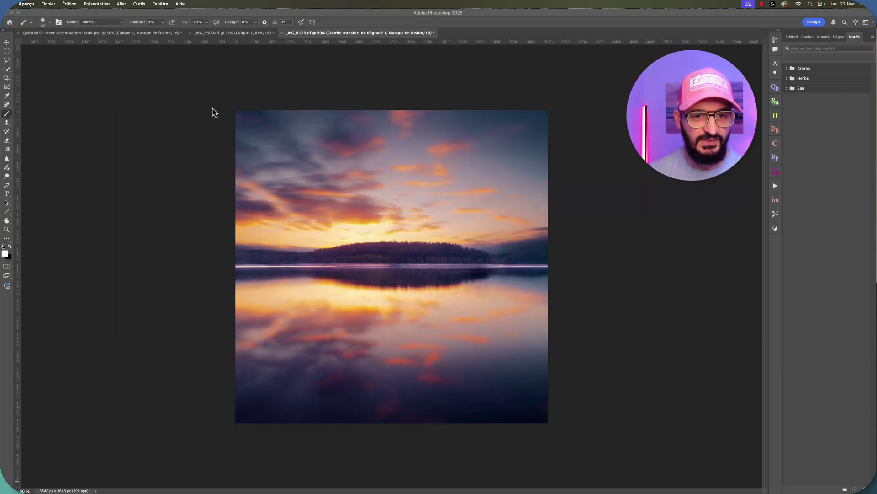